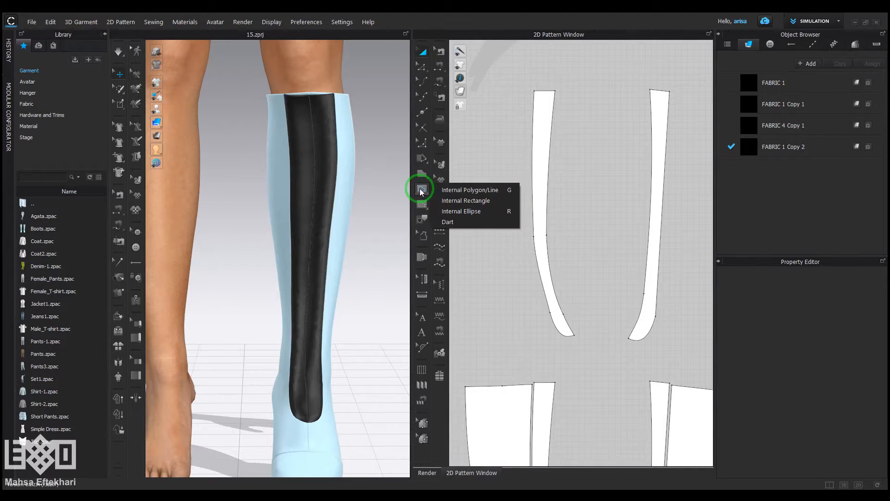
Create an internal circle 0.50 cm in diameter near the upper inner corner of the first narrow strip, about 0.8 cm below its top edge
click(458, 212)
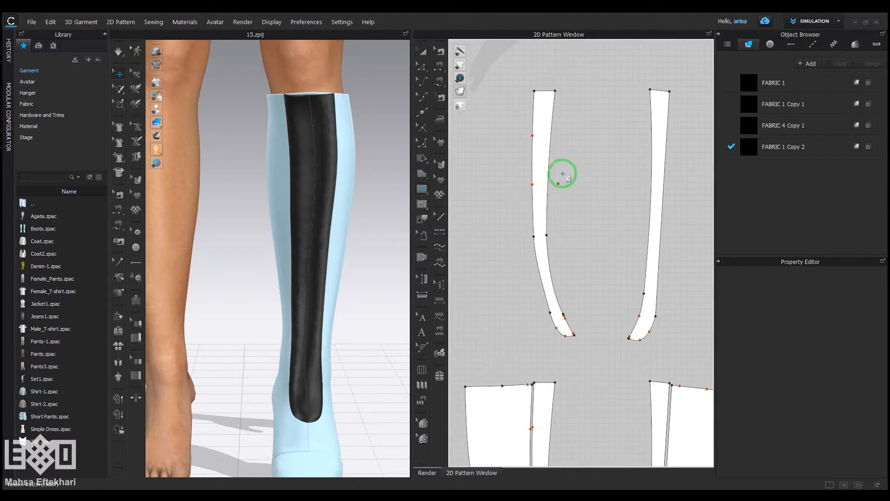
scroll(560, 181, up, 4)
right_drag(550, 104, 521, 195)
scroll(516, 155, up, 1)
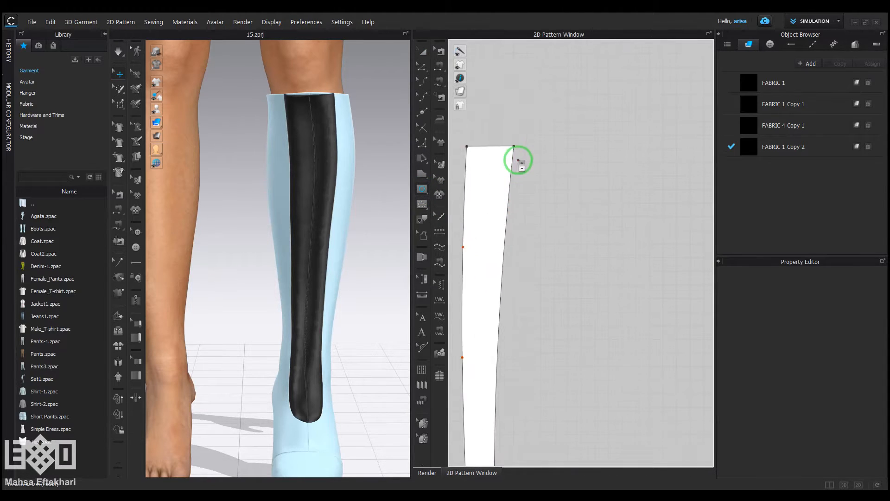
click(503, 163)
drag(467, 88, 311, 96)
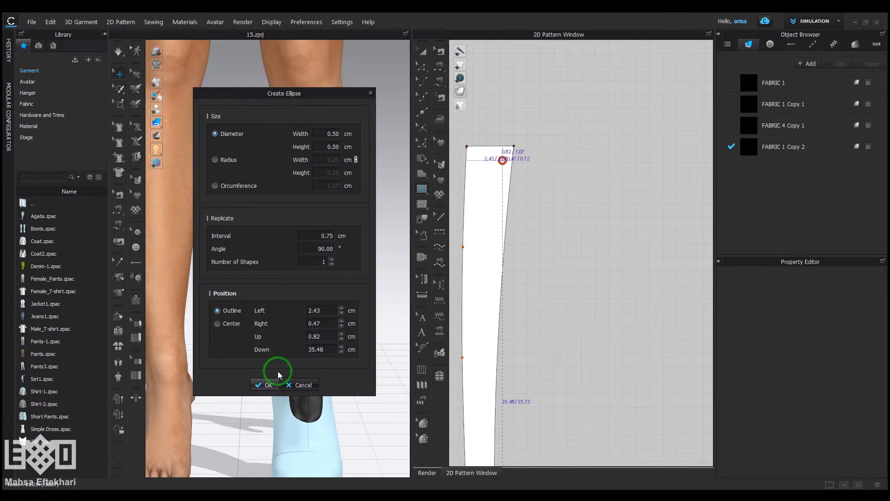
click(266, 384)
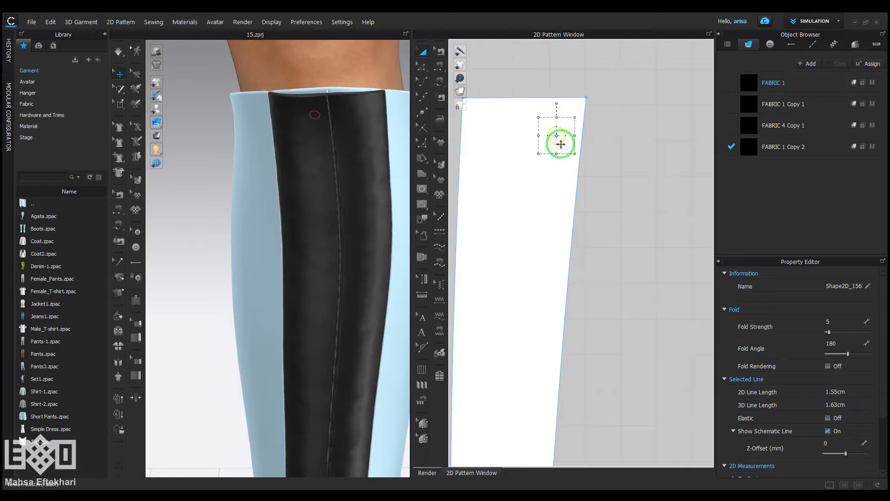
Paste five copies of the circle down the strip at a 2 cm interval, parallel to its inner edge
drag(560, 144, 553, 204)
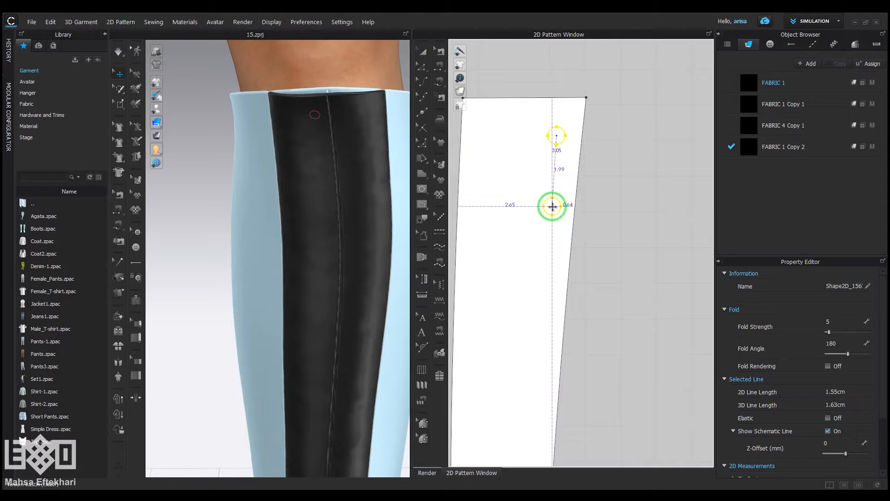
right_click(552, 205)
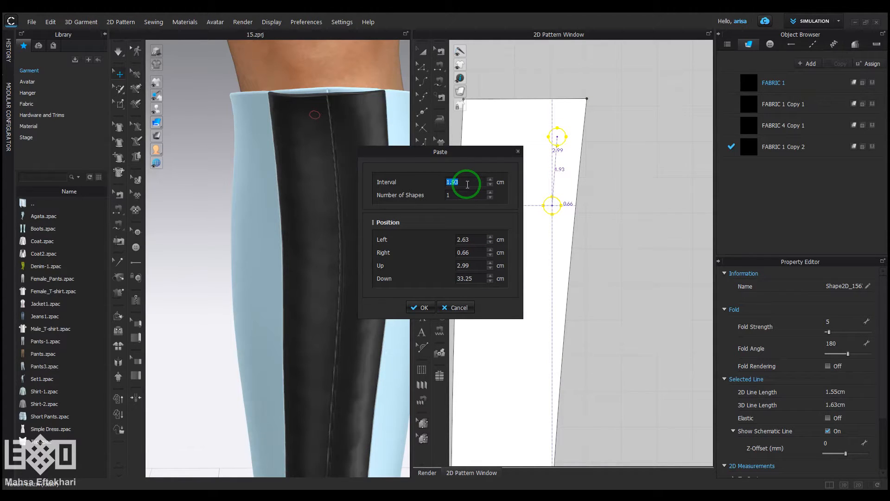
text(2)
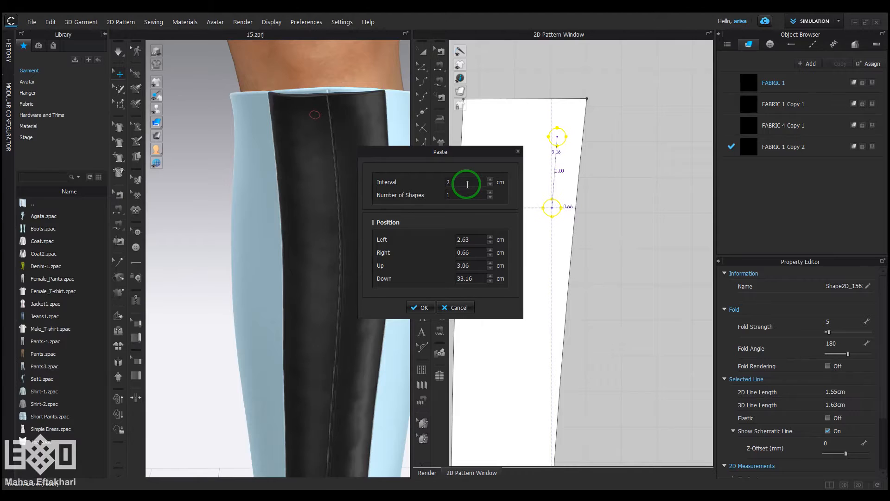
click(490, 192)
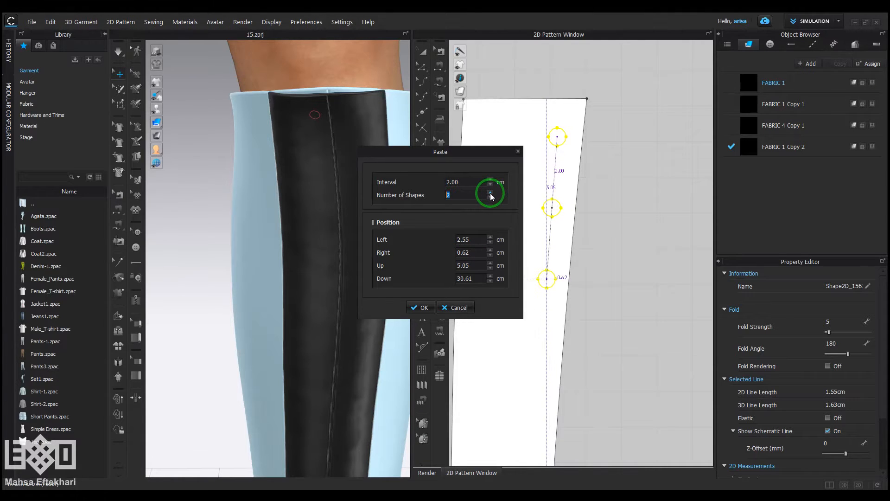
click(491, 193)
click(491, 193)
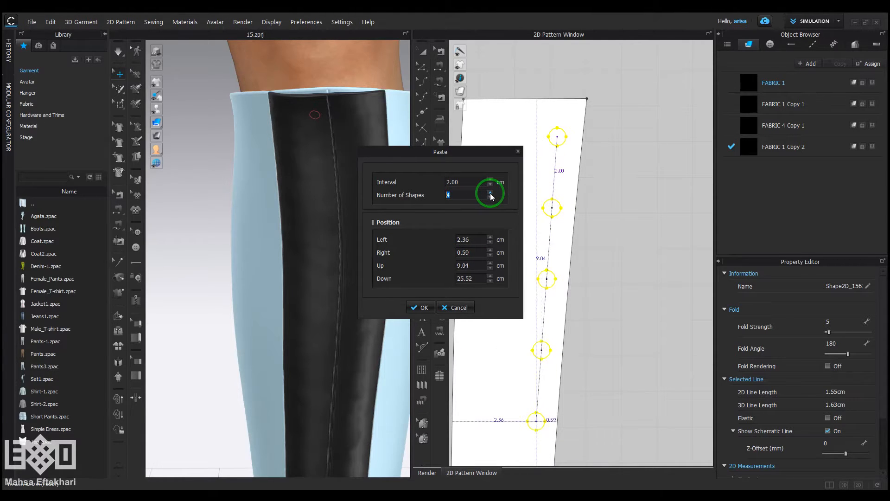
click(491, 193)
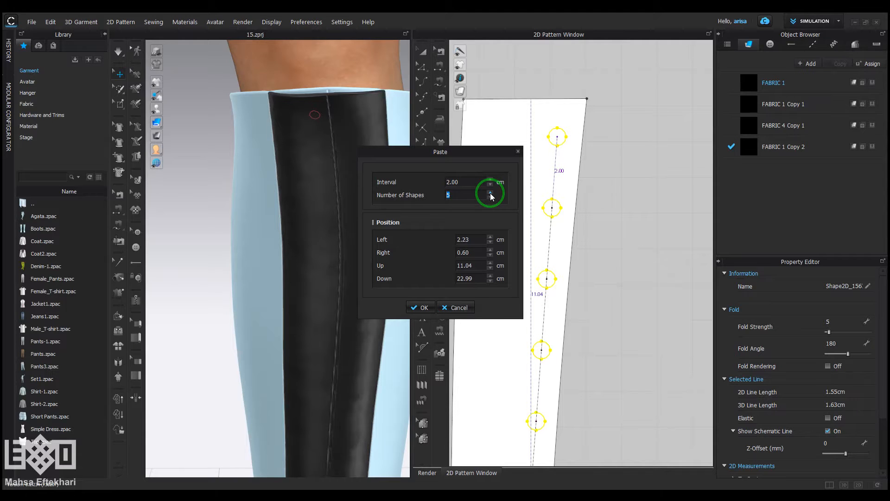
click(422, 307)
scroll(560, 296, down, 4)
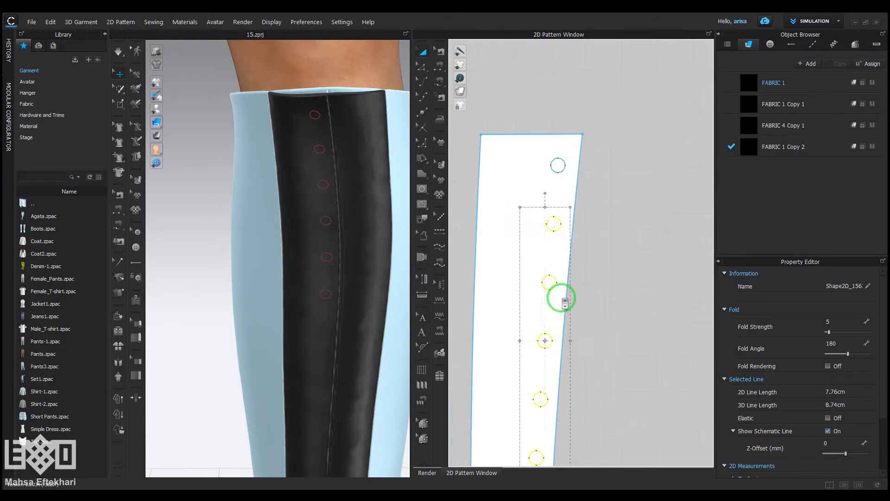
middle_drag(556, 301, 544, 60)
click(536, 141)
key(ctrl+c)
key(ctrl+v)
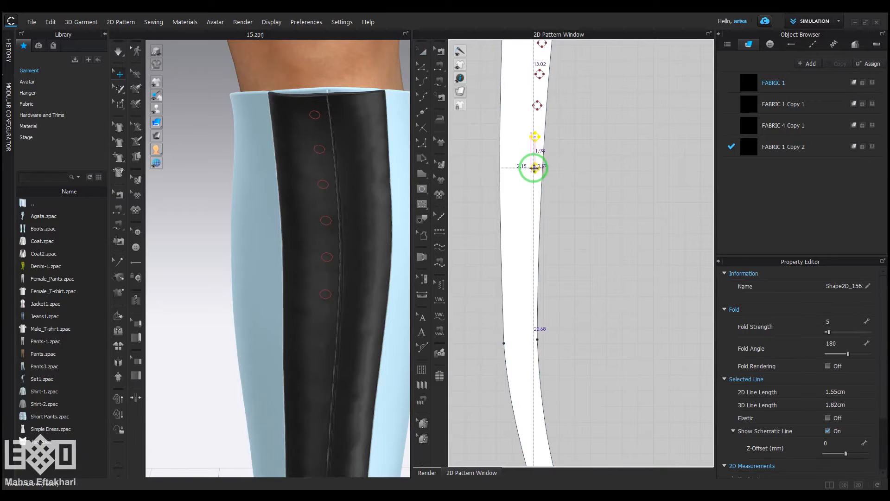
right_click(536, 169)
click(517, 151)
scroll(546, 177, up, 3)
key(Escape)
scroll(520, 159, down, 3)
Copy the whole group of circles and paste it further down the same strip at an interval of 12 cm
drag(453, 100, 582, 371)
scroll(580, 361, up, 3)
scroll(579, 348, down, 4)
scroll(563, 299, up, 3)
scroll(546, 172, down, 3)
key(ctrl+c)
key(ctrl+v)
scroll(543, 248, up, 2)
right_click(541, 248)
text(12)
key(Return)
Nudge the newly pasted circles sideways so they follow the strip's inner edge
drag(540, 139, 533, 139)
scroll(563, 213, up, 1)
scroll(538, 315, up, 3)
drag(545, 365, 549, 365)
scroll(278, 185, down, 3)
Paste evenly spaced copies of the lowest circle further down the strip and nudge them toward the curved edge
scroll(549, 365, down, 2)
middle_drag(567, 388, 592, 103)
scroll(583, 104, up, 2)
key(ctrl+c)
key(ctrl+v)
right_click(574, 129)
triple_click(491, 193)
click(423, 309)
scroll(621, 356, up, 2)
mouse_move(584, 328)
mouse_down()
mouse_move(598, 328)
mouse_move(591, 324)
mouse_up()
Copy the lowest circle again and paste several more along the curved lower part of the strip
scroll(596, 339, down, 3)
middle_drag(367, 454, 361, 318)
scroll(625, 399, up, 3)
key(ctrl+c)
key(ctrl+v)
right_click(562, 319)
double_click(491, 193)
key(Return)
Finish the row with one more circle near the strip's rounded lower end
scroll(511, 234, down, 3)
scroll(532, 248, up, 3)
scroll(547, 223, down, 3)
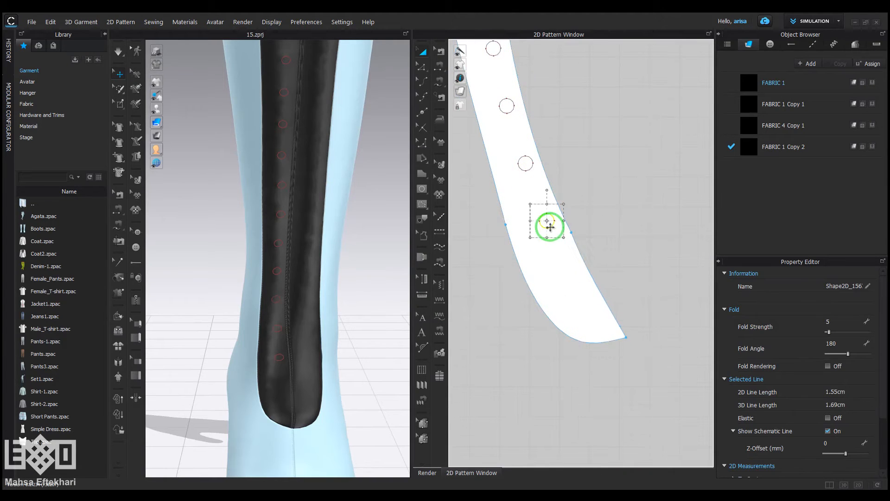
right_click(547, 222)
click(490, 193)
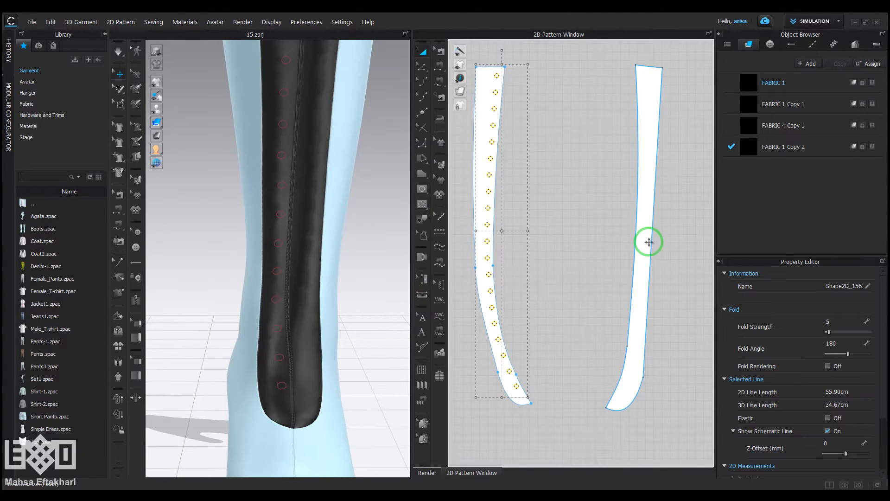
Mirror-paste the upper nine circles of the first strip onto the opposite strip at the same height
click(548, 56)
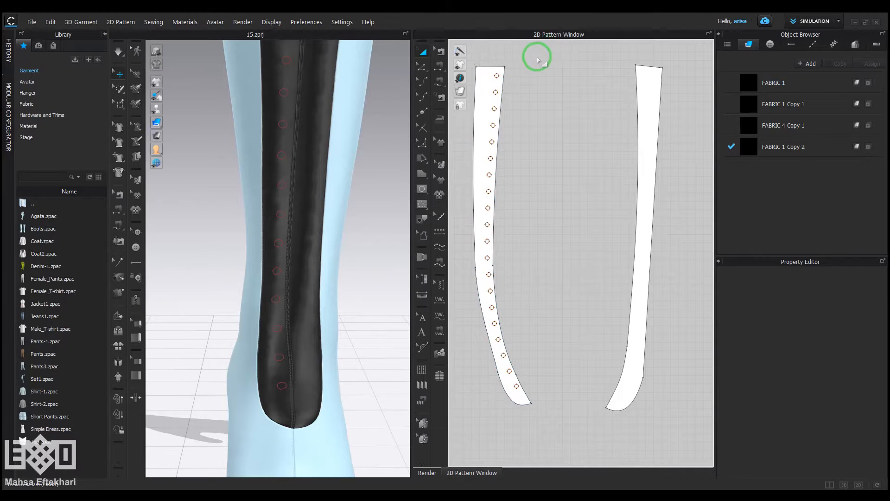
drag(483, 164, 470, 217)
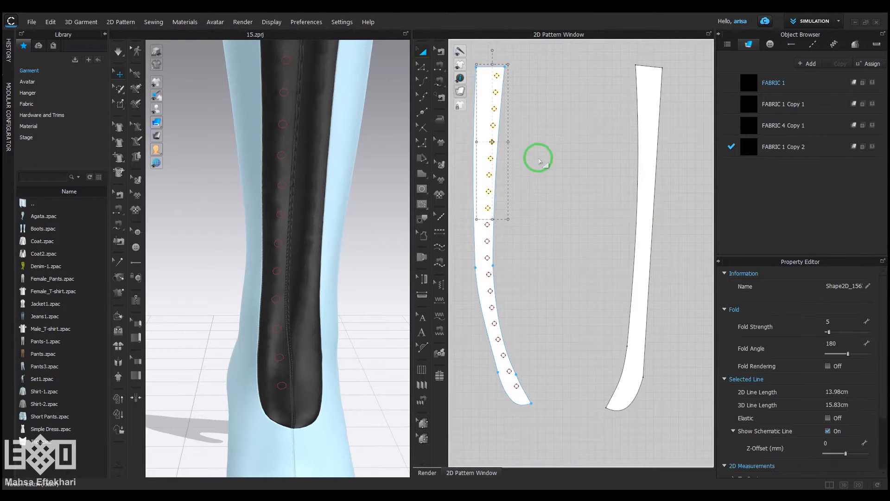
key(ctrl+r)
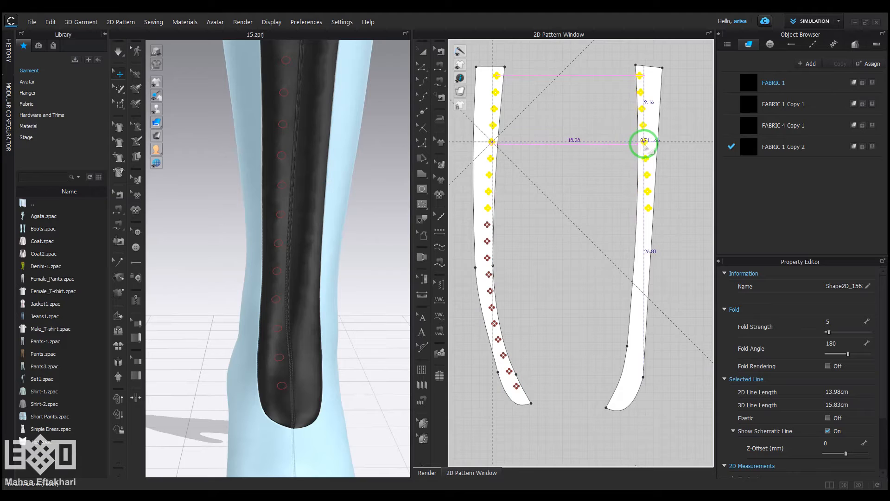
click(644, 145)
Shift the mirrored circles sideways toward the inner edge of the opposite strip
scroll(644, 143, up, 3)
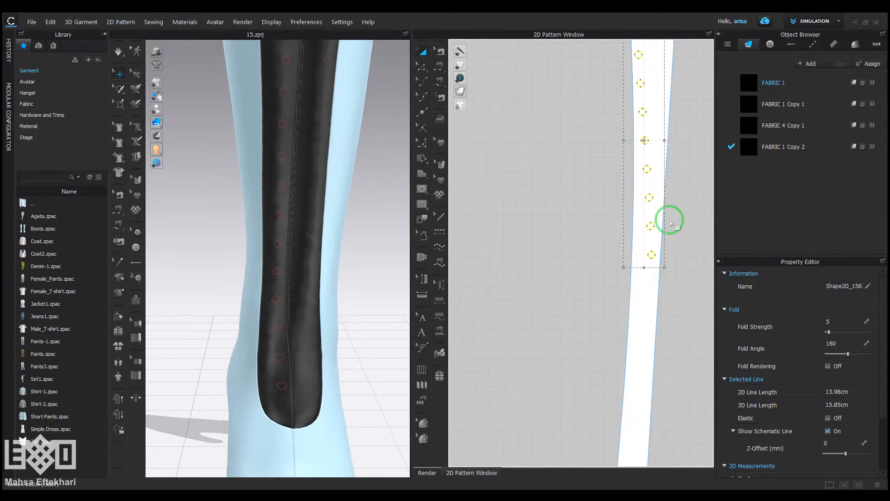
scroll(656, 260, down, 3)
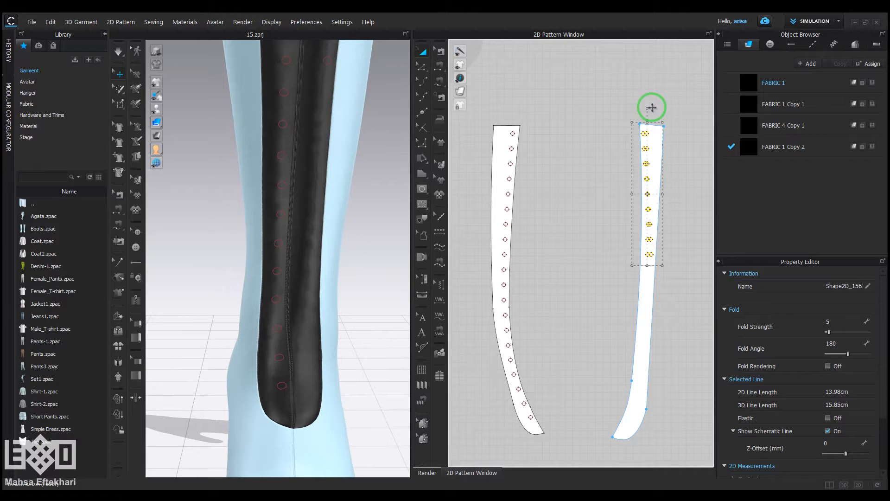
scroll(353, 232, down, 5)
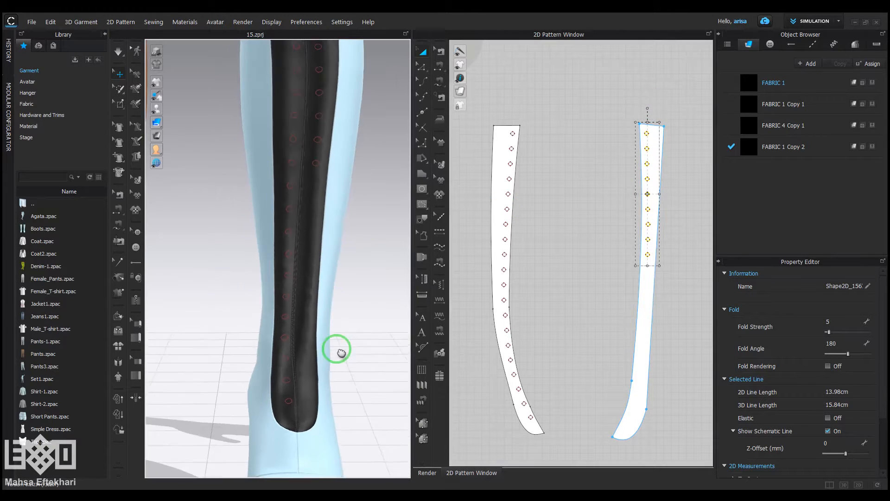
scroll(319, 278, up, 3)
scroll(312, 306, down, 1)
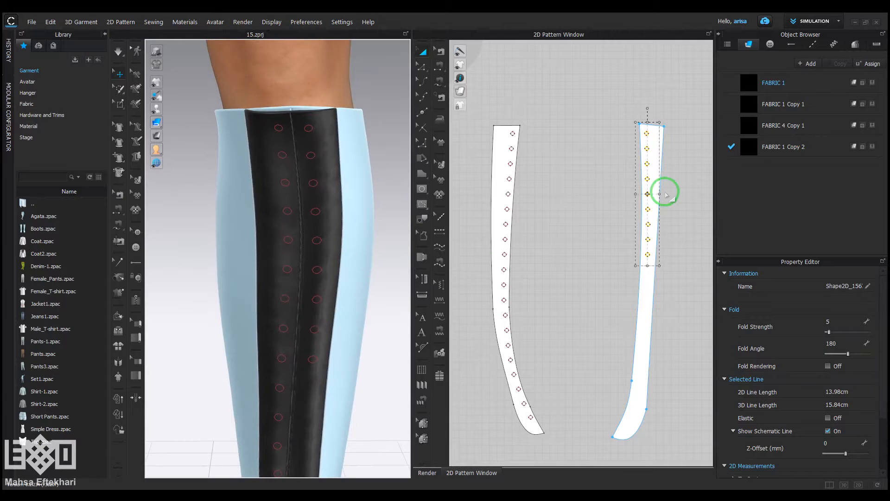
scroll(663, 193, up, 3)
scroll(640, 297, up, 2)
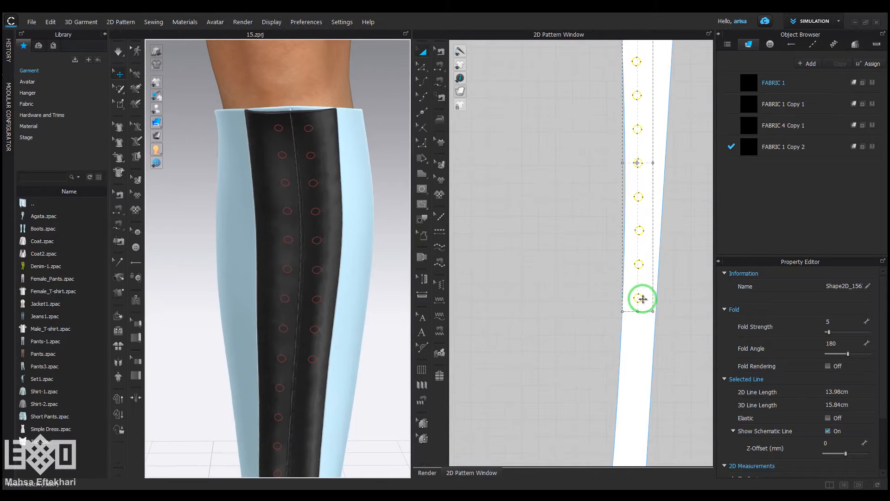
drag(641, 298, 636, 296)
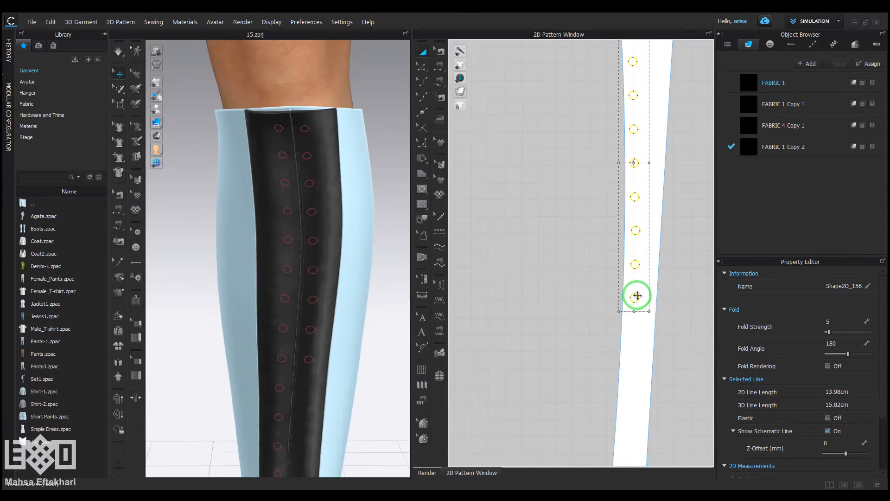
Cut and sew all the circles on the opposite strip, and move the strip sideways clear of the cut pieces
scroll(588, 232, up, 1)
scroll(552, 161, down, 4)
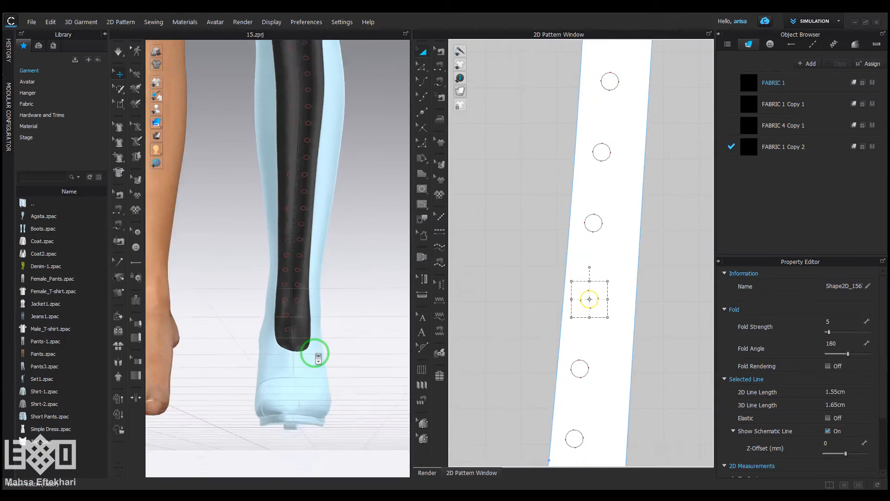
scroll(590, 333, down, 2)
middle_drag(590, 332, 612, 329)
click(584, 248)
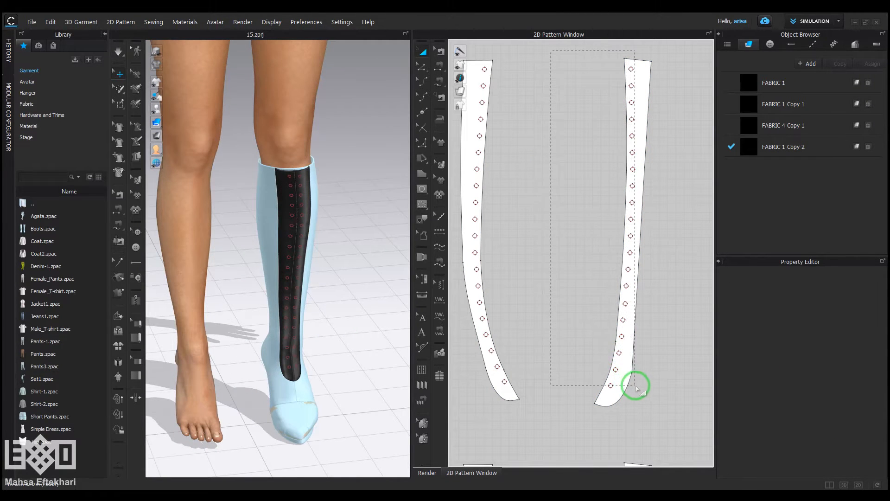
drag(640, 395, 638, 383)
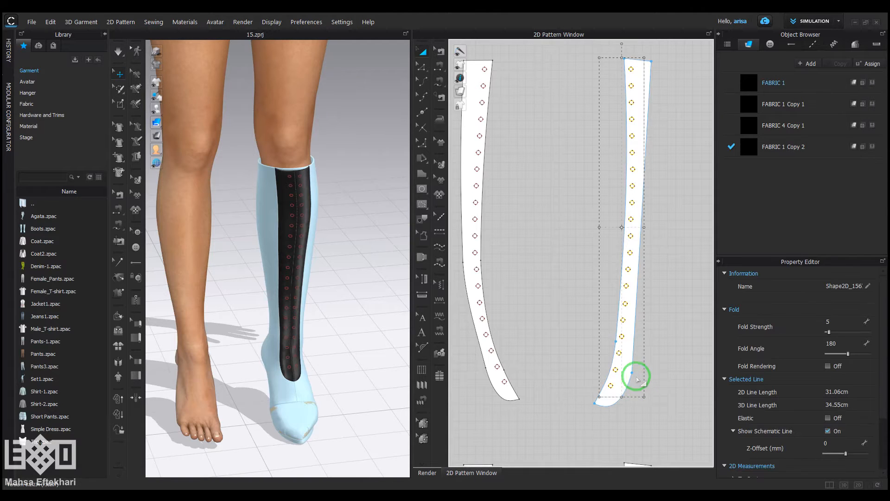
right_click(623, 339)
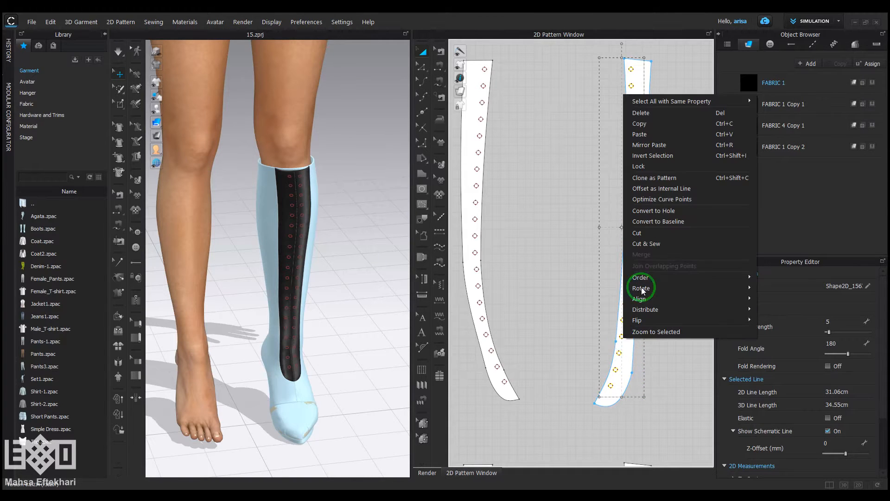
click(651, 244)
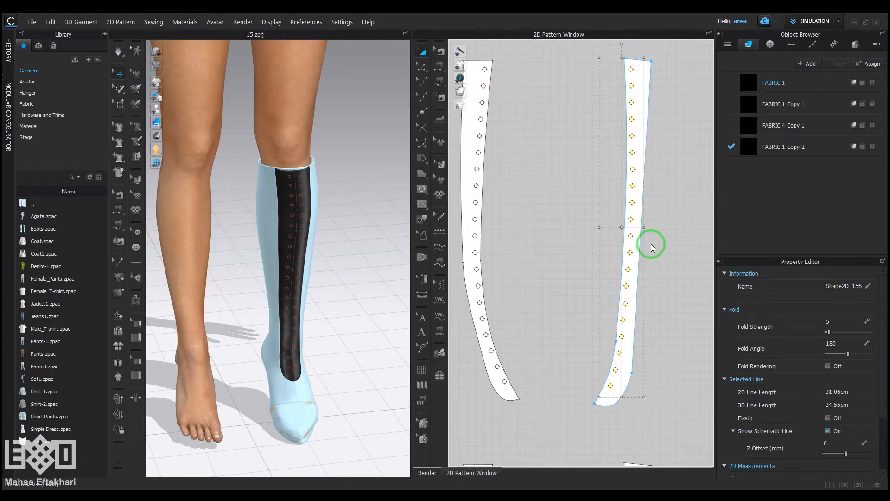
drag(643, 291, 663, 290)
Cut and sew all the circles on the first strip, and move that strip sideways away from the cut pieces
middle_drag(536, 278, 577, 263)
drag(583, 43, 490, 374)
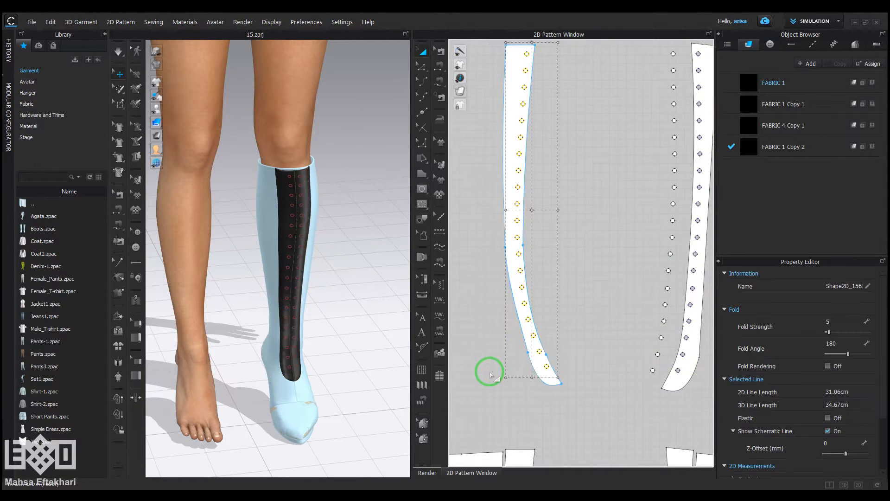
right_click(546, 366)
click(573, 270)
click(597, 250)
click(523, 227)
drag(523, 225, 490, 226)
Duplicate FABRIC 1 and set the copy's opacity to 0
click(873, 66)
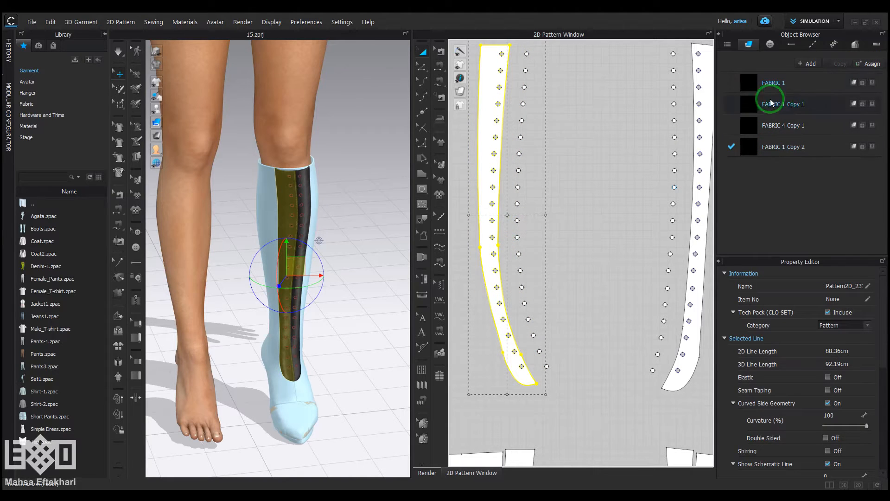
click(827, 82)
click(839, 64)
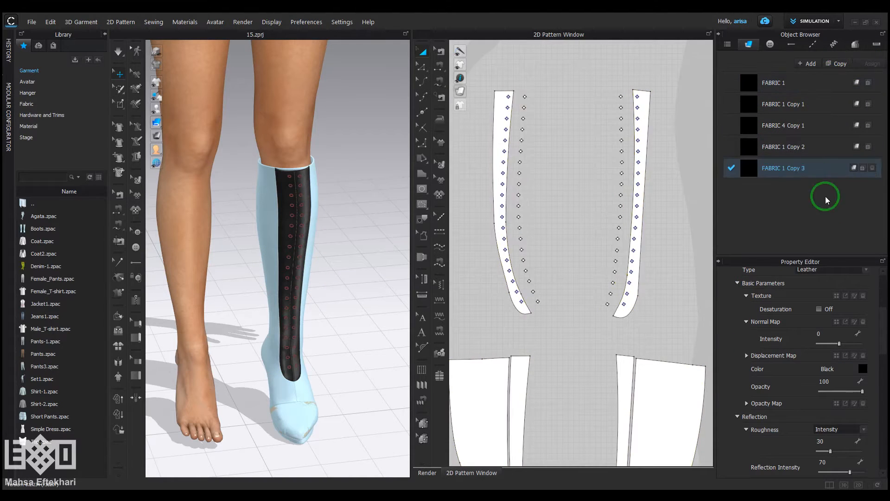
drag(864, 391, 804, 393)
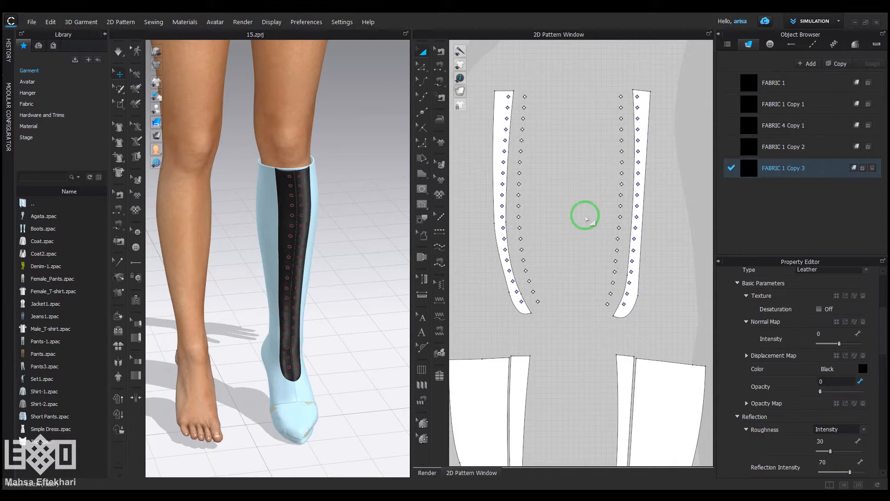
Select the column of cut circles beside the first strip and assign the fully transparent fabric copy to them
drag(566, 67, 519, 327)
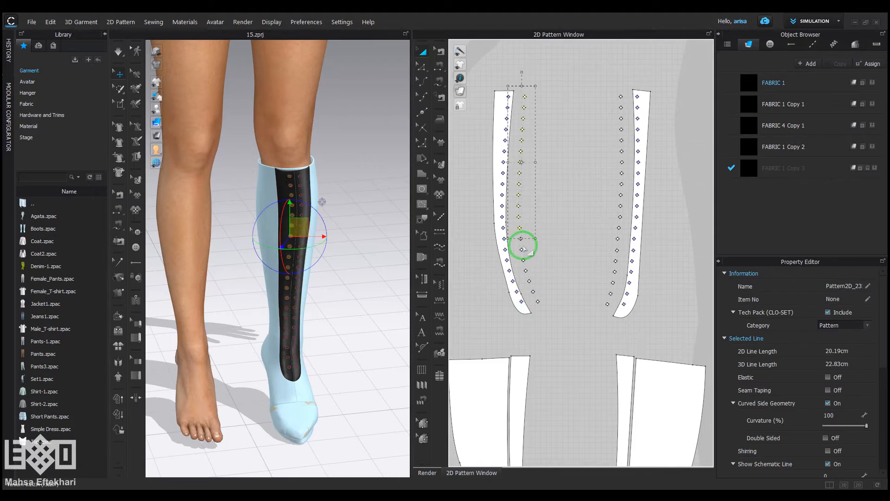
scroll(522, 245, up, 3)
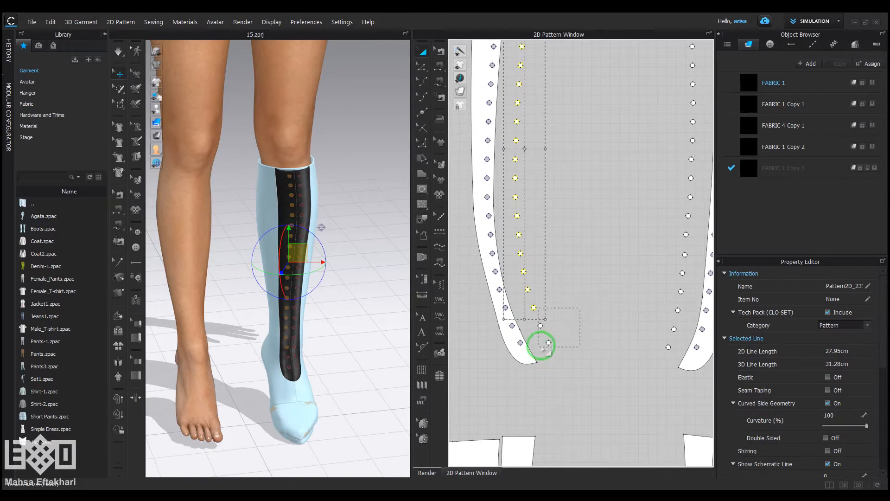
scroll(575, 255, down, 3)
scroll(305, 272, up, 5)
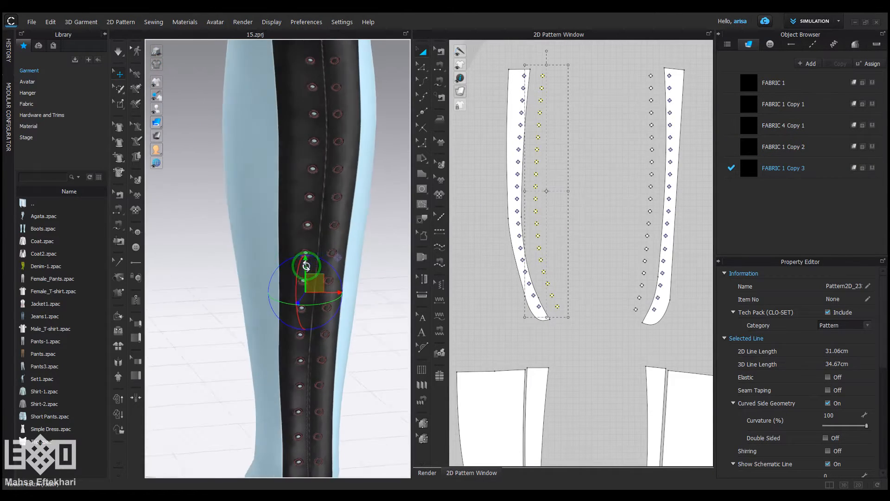
Select the column of cut circles beside the opposite strip for the transparent fabric copy, and clear the selection
drag(610, 65, 653, 254)
scroll(574, 225, up, 3)
shift+drag(648, 354, 650, 353)
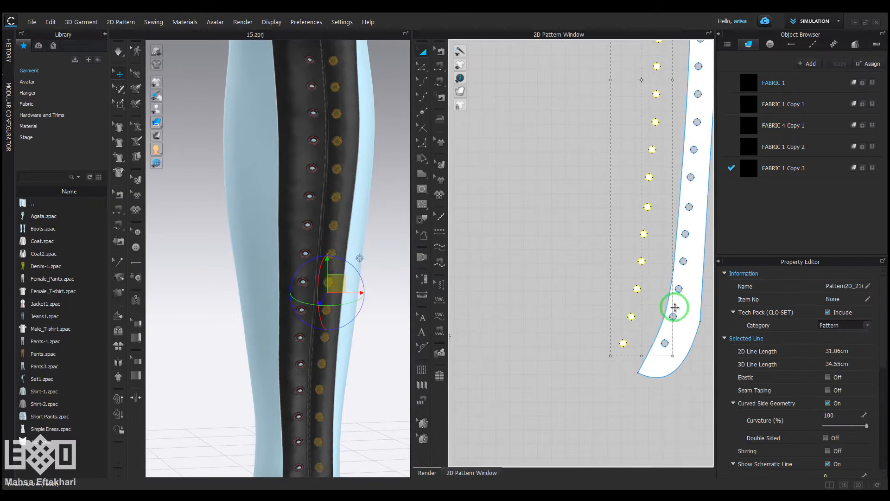
scroll(379, 262, down, 3)
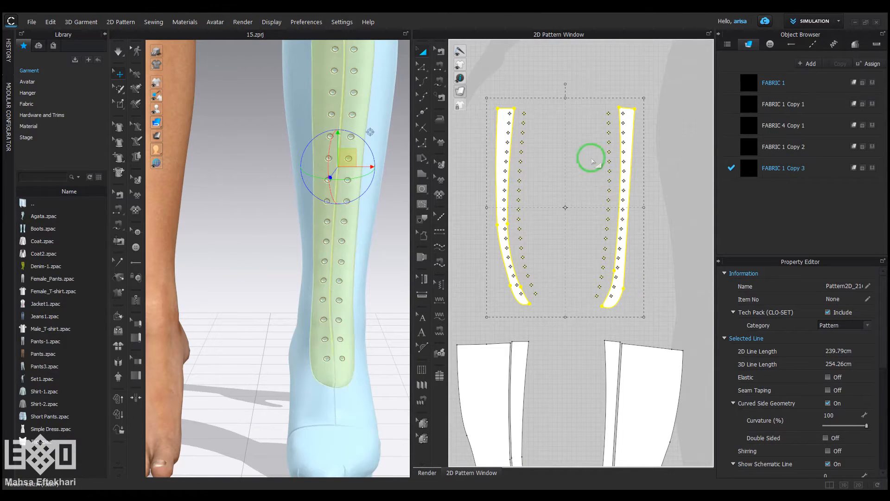
click(556, 65)
Create a rectangle pattern 3 cm wide and 0.3 cm high between the tops of the two columns of cut circles
scroll(381, 217, down, 3)
middle_drag(364, 232, 356, 320)
scroll(342, 198, up, 4)
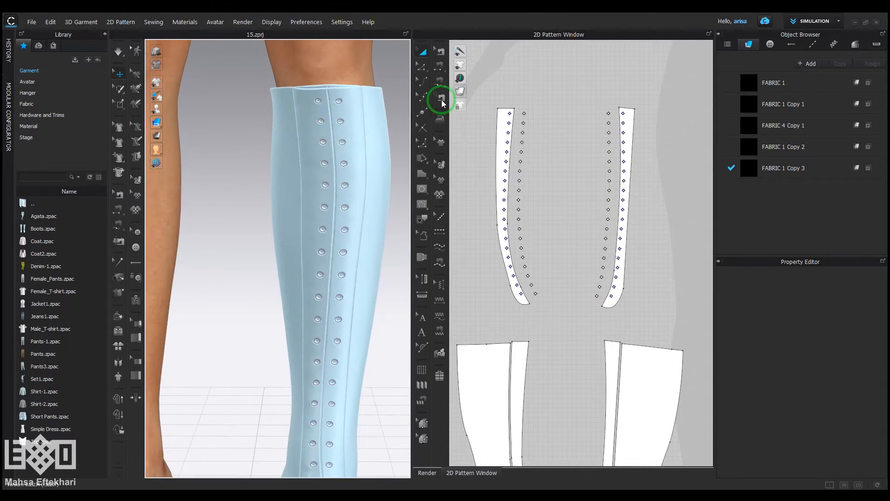
scroll(549, 140, up, 3)
click(421, 175)
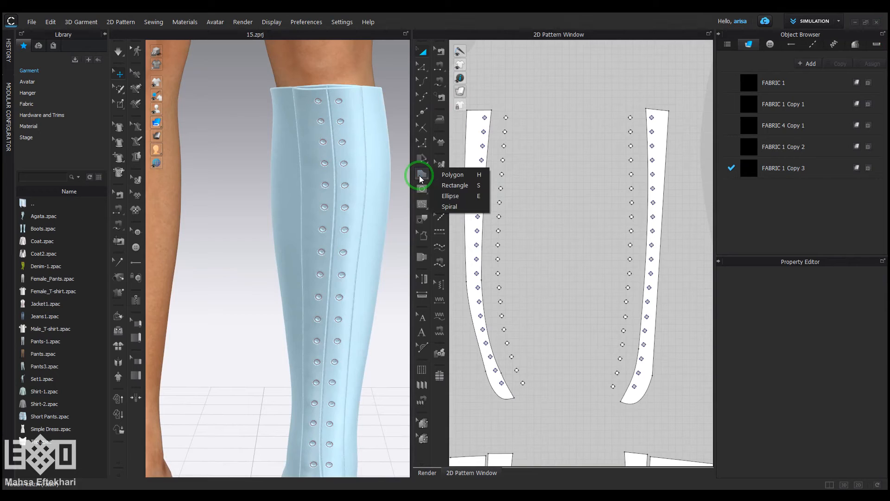
drag(454, 190, 453, 190)
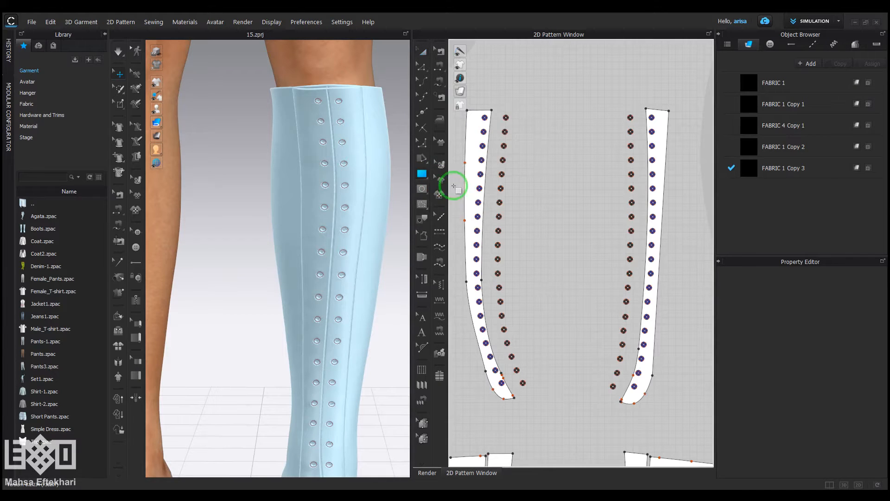
click(546, 115)
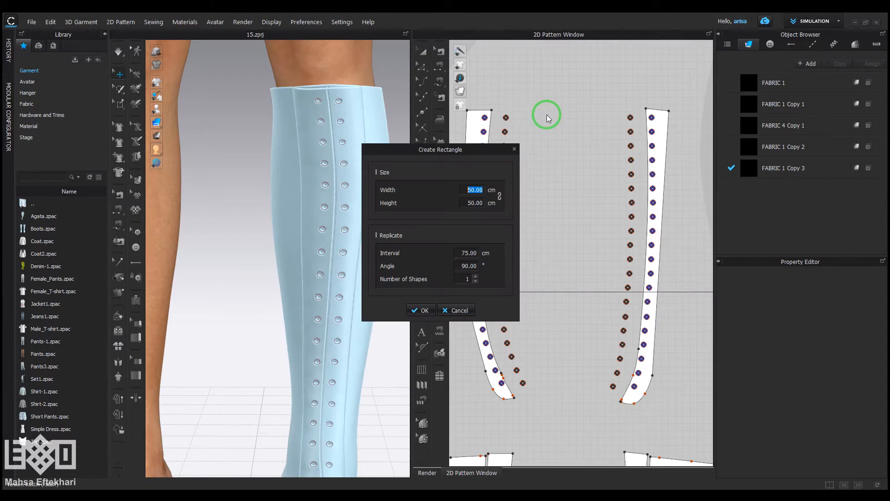
click(474, 192)
text(3)
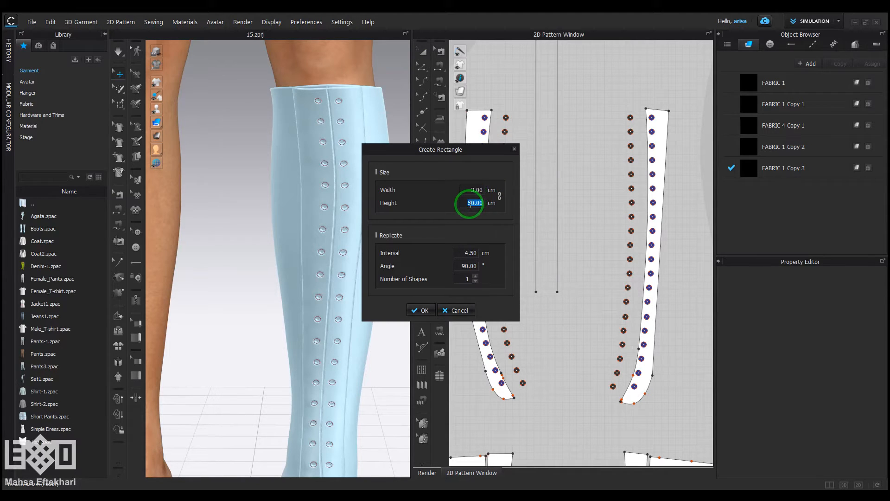
click(470, 204)
text(0.3)
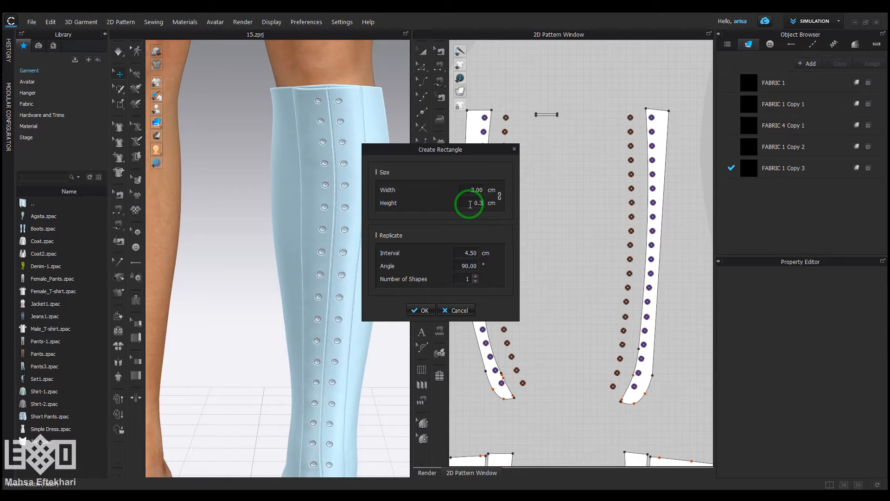
click(423, 310)
Select the new lace rectangle and assign FABRIC 1 to it
click(420, 49)
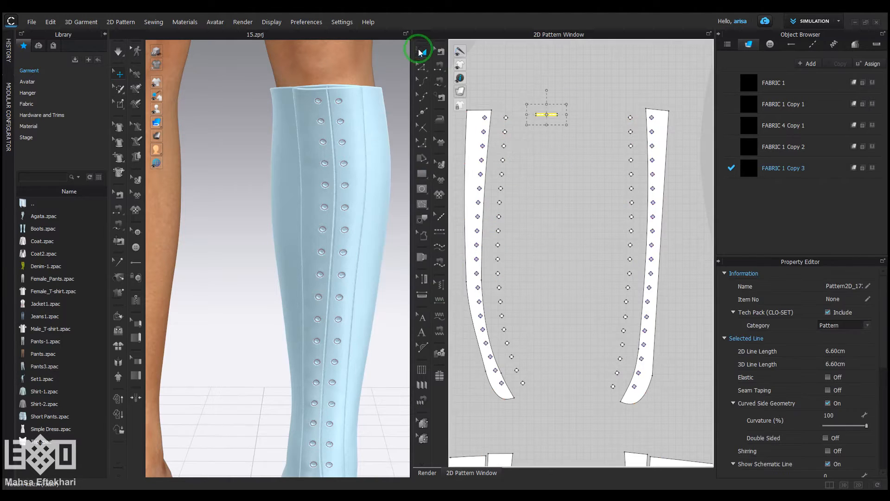
click(670, 103)
click(549, 116)
click(784, 83)
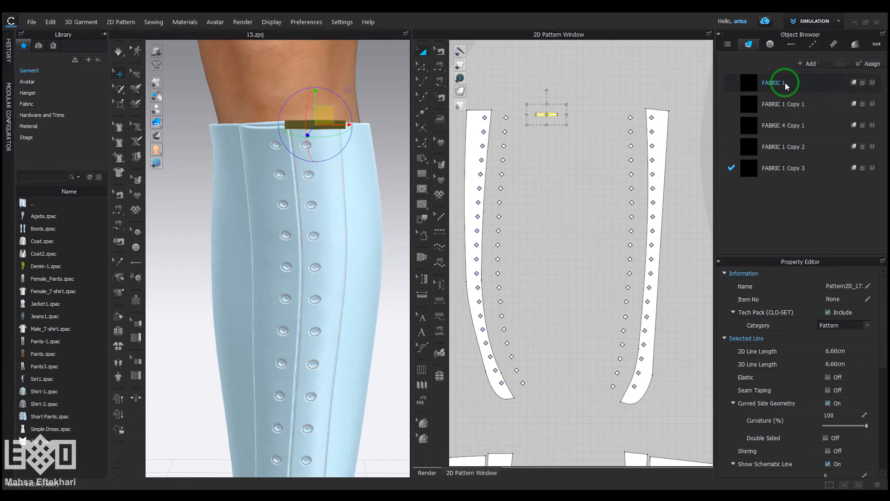
click(786, 82)
Move the lace rectangle in 3D so it sits just in front of the boot across the top pair of eyelets
drag(318, 126, 288, 158)
scroll(332, 153, down, 8)
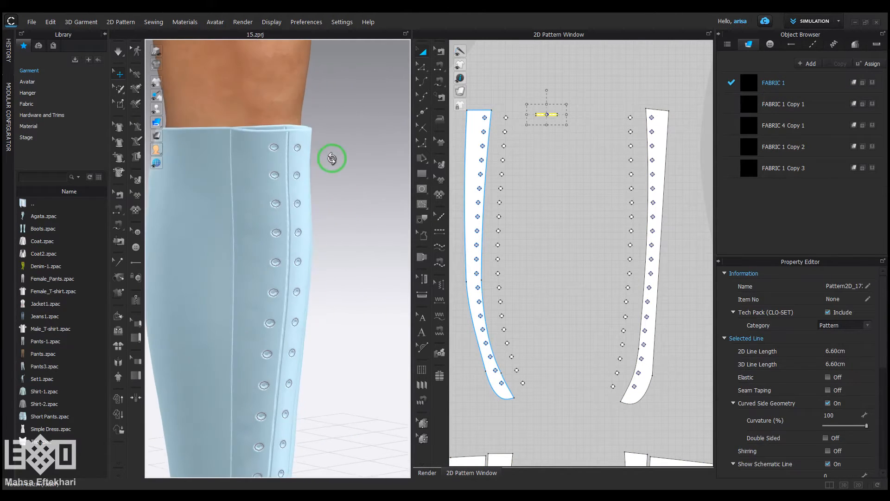
right_drag(302, 203, 388, 214)
right_drag(268, 212, 208, 201)
right_drag(269, 227, 313, 225)
scroll(313, 225, up, 4)
click(295, 104)
drag(302, 104, 300, 112)
Show the 2D patterns with their textured surface
mouse_move(455, 91)
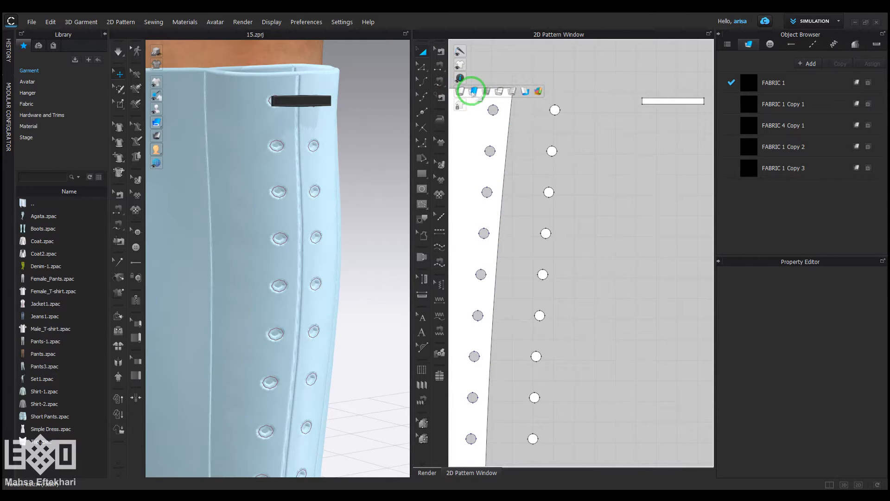
click(473, 91)
scroll(571, 164, down, 3)
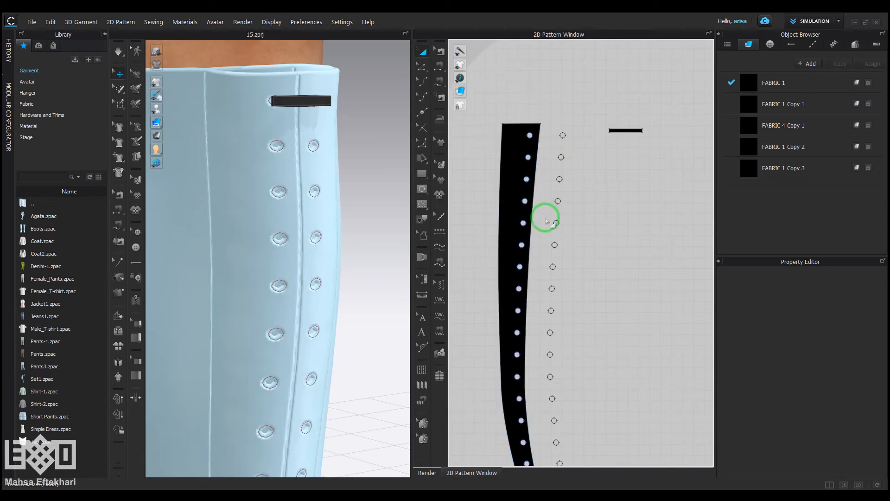
Draw a vertical internal line about 0.5 cm long across the top cut circle beside the first strip
scroll(574, 158, up, 3)
click(471, 202)
click(422, 189)
click(421, 191)
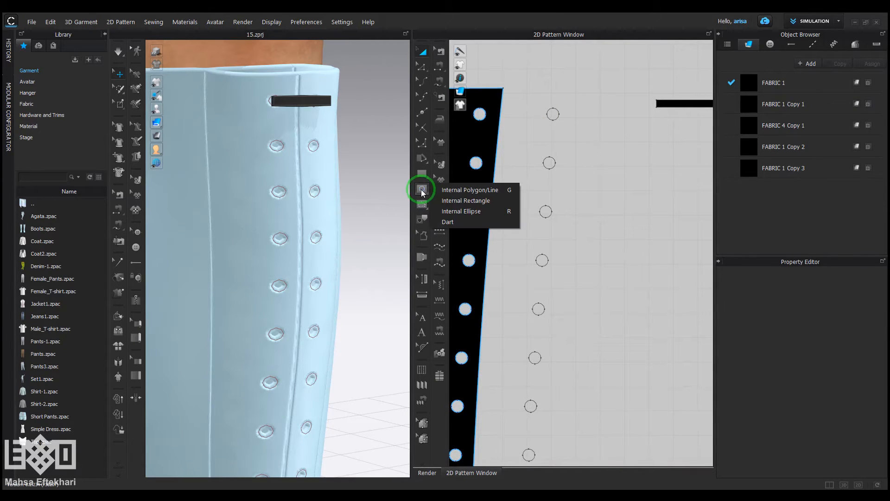
click(452, 190)
scroll(552, 111, up, 6)
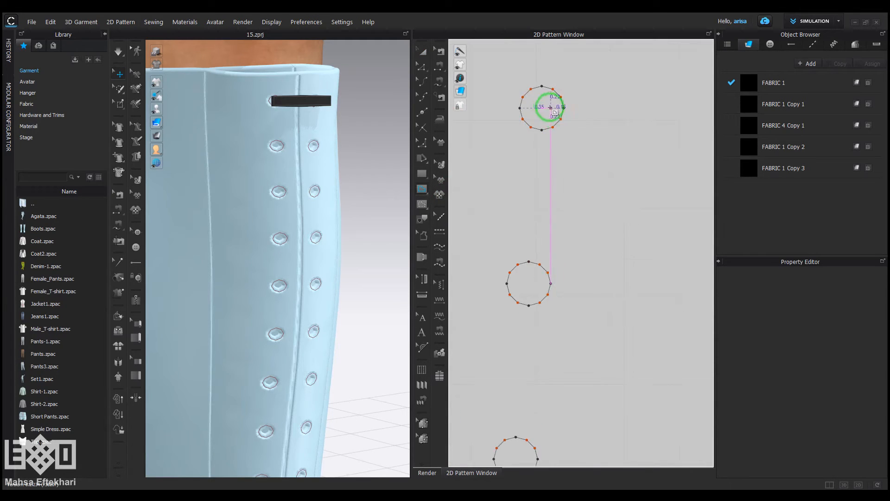
scroll(540, 118, down, 4)
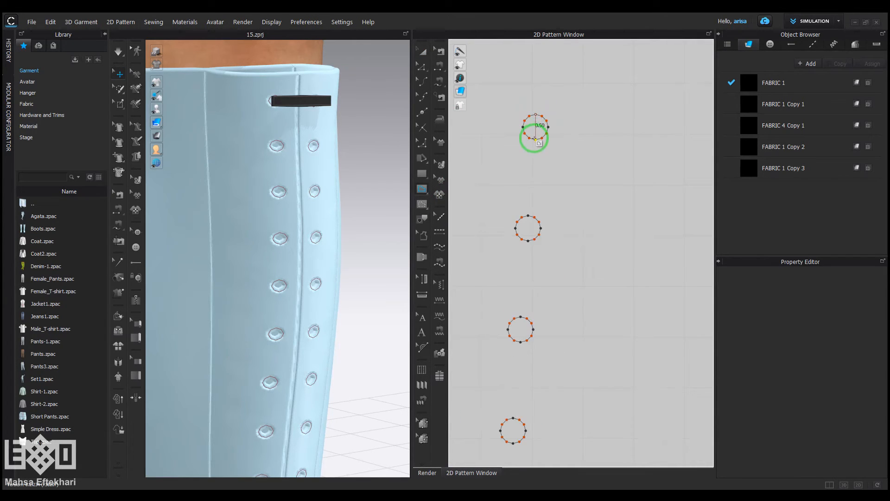
click(535, 139)
scroll(571, 147, down, 4)
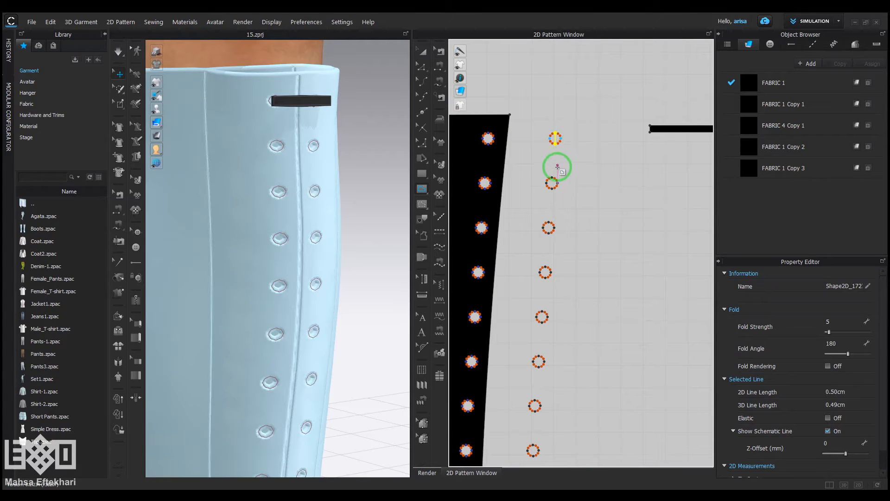
Draw a vertical internal line through the centre of each following cut circle down the column beside the first strip
right_drag(571, 225, 569, 138)
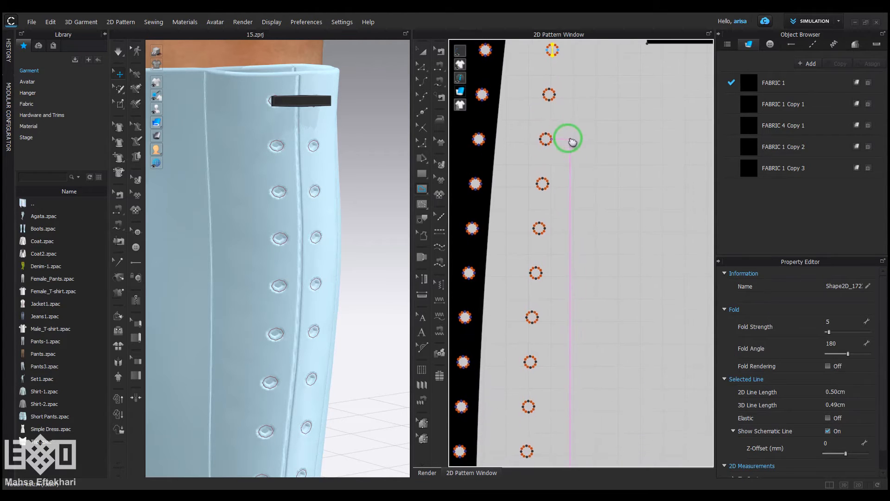
scroll(547, 90, up, 3)
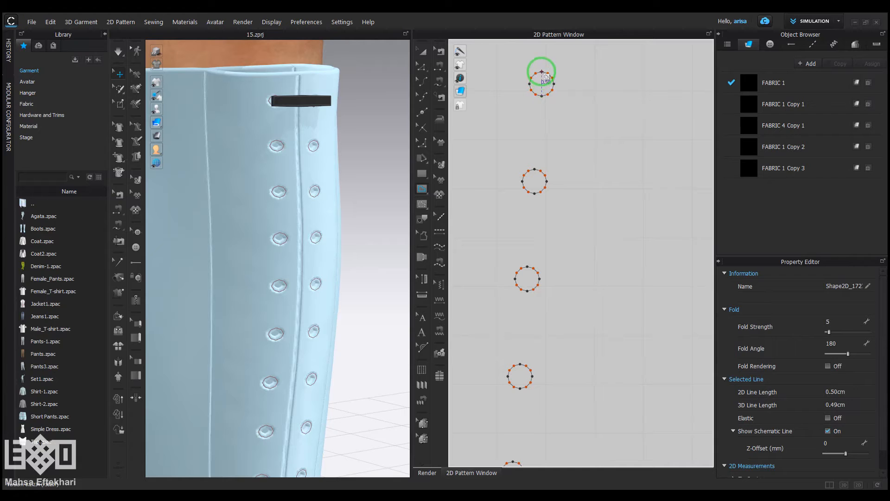
click(541, 72)
double_click(542, 96)
click(534, 169)
double_click(534, 193)
click(527, 267)
middle_drag(554, 225, 556, 111)
double_click(528, 177)
mouse_move(542, 241)
middle_down()
mouse_move(545, 120)
mouse_move(513, 98)
middle_up()
double_click(520, 126)
click(510, 171)
double_click(510, 194)
middle_drag(505, 266, 509, 153)
click(519, 156)
double_click(520, 181)
middle_drag(524, 260, 516, 104)
Continue adding internal lines from top to bottom point across further cut circles in the eyelet columns
right_drag(518, 104, 557, 126)
right_drag(608, 193, 508, 80)
click(508, 82)
scroll(544, 230, down, 3)
middle_drag(543, 262, 544, 142)
double_click(541, 153)
double_click(549, 65)
middle_drag(544, 226, 552, 106)
double_click(552, 106)
scroll(574, 179, up, 2)
click(563, 110)
double_click(562, 136)
click(557, 222)
double_click(557, 250)
scroll(556, 248, down, 3)
double_click(558, 157)
click(556, 240)
double_click(555, 266)
scroll(554, 267, down, 3)
middle_drag(555, 267, 554, 96)
click(549, 143)
double_click(547, 159)
Draw internal lines across the lowest cut circles in the column beside the opposite strip
middle_drag(543, 218, 536, 177)
scroll(539, 165, up, 5)
click(536, 166)
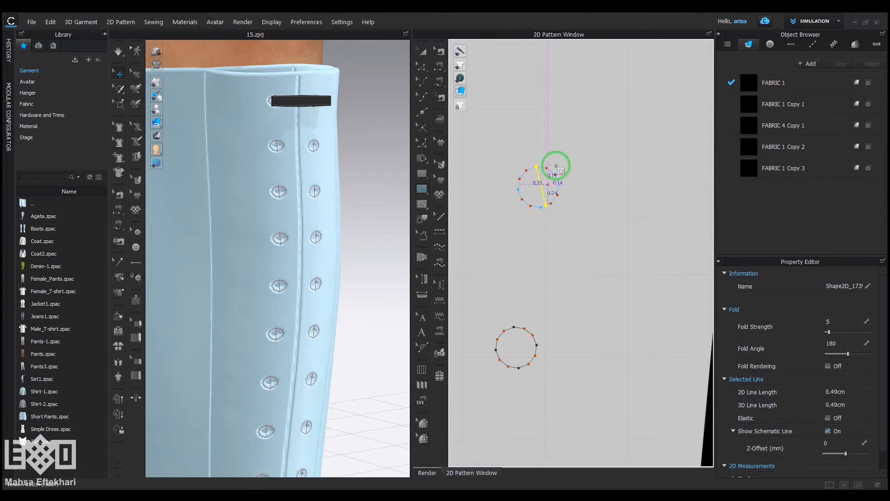
double_click(540, 208)
click(422, 188)
click(536, 127)
double_click(541, 167)
click(525, 288)
double_click(529, 328)
scroll(530, 312, down, 2)
click(544, 190)
click(508, 275)
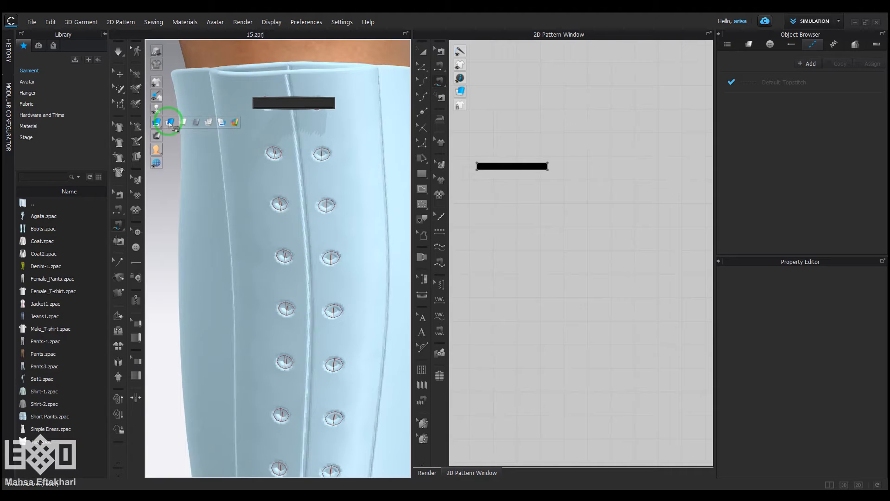
Show the 3D garment with its textured surface, and free-sew the rectangle's short end to the line in the opposite column's top circle
click(170, 122)
click(327, 104)
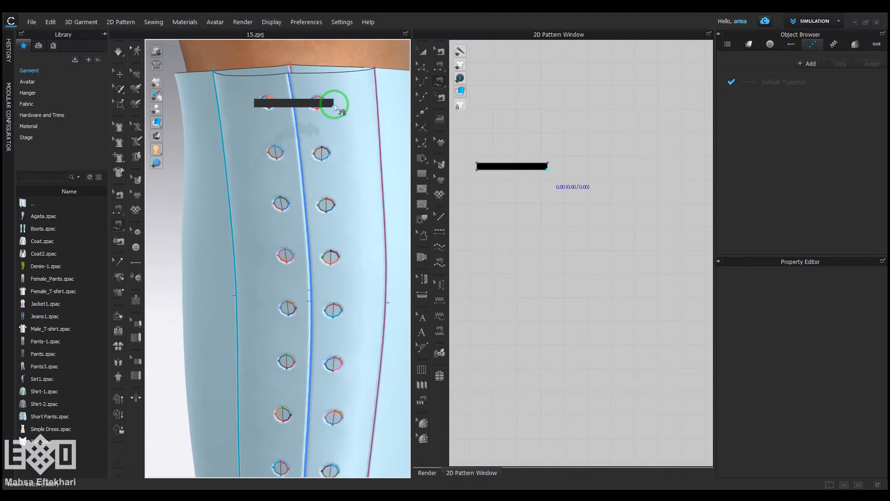
middle_drag(635, 185, 500, 177)
scroll(503, 179, down, 2)
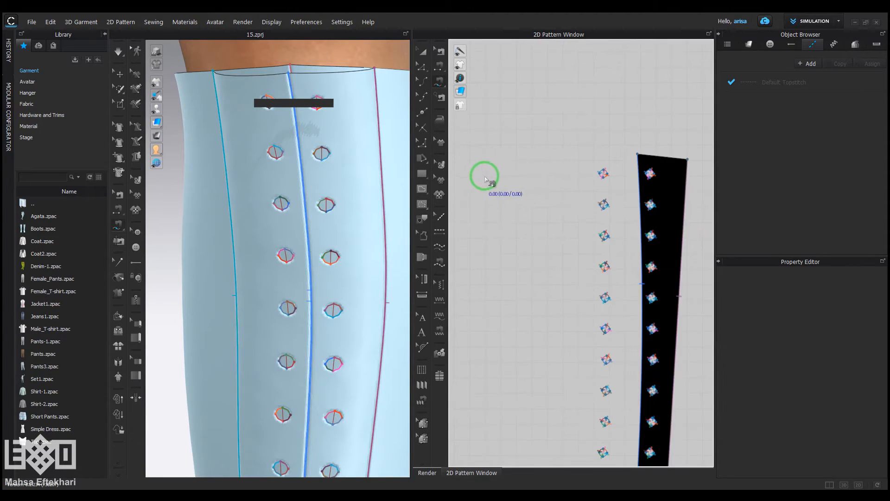
right_drag(486, 180, 560, 180)
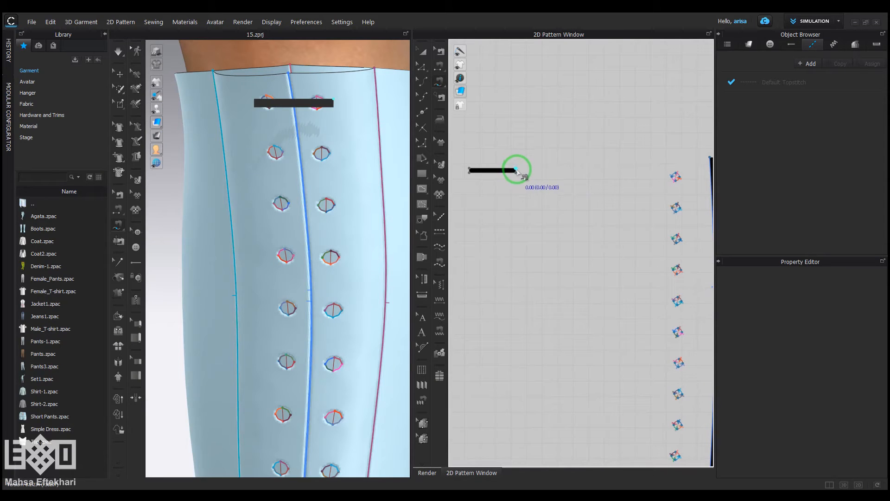
scroll(675, 178, up, 8)
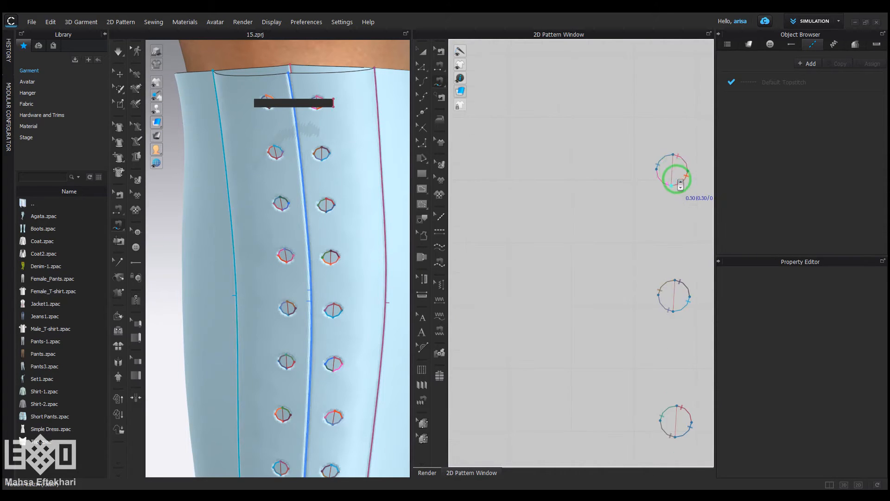
click(672, 156)
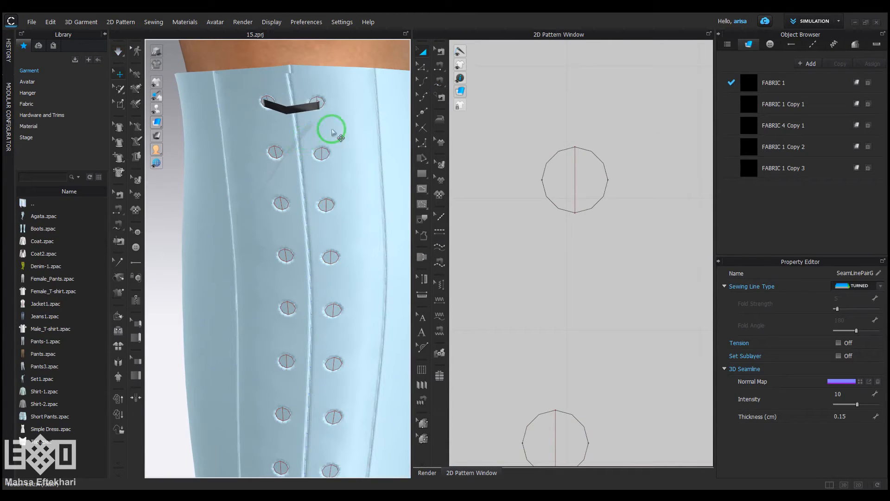
Scale the lace rectangle slightly shorter about its centre and run the simulation to tighten it between the eyelets
scroll(582, 209, down, 5)
scroll(523, 175, up, 5)
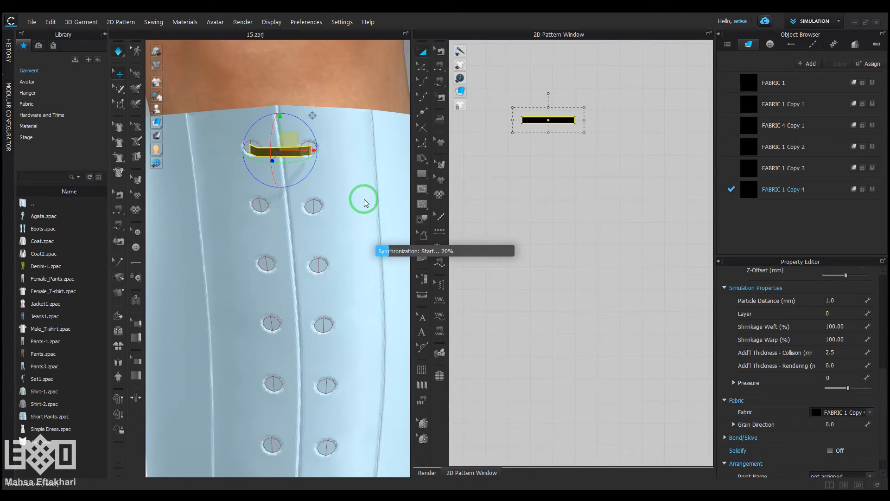
click(549, 153)
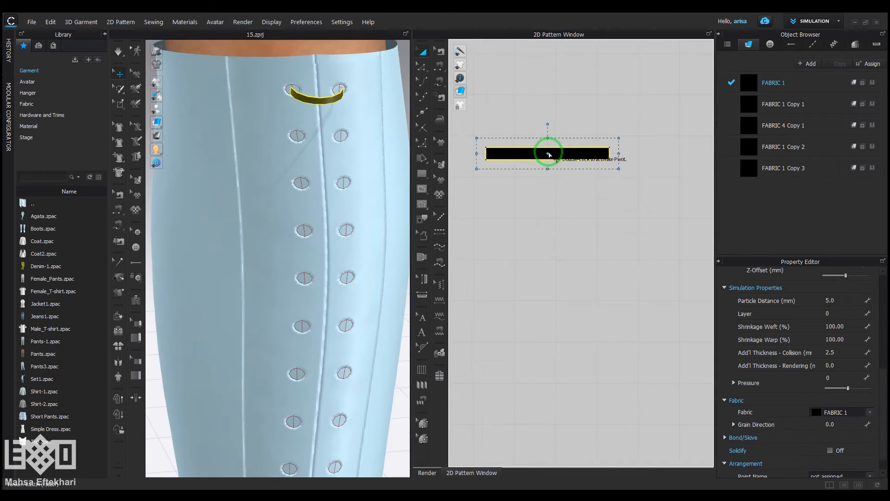
click(543, 101)
click(547, 153)
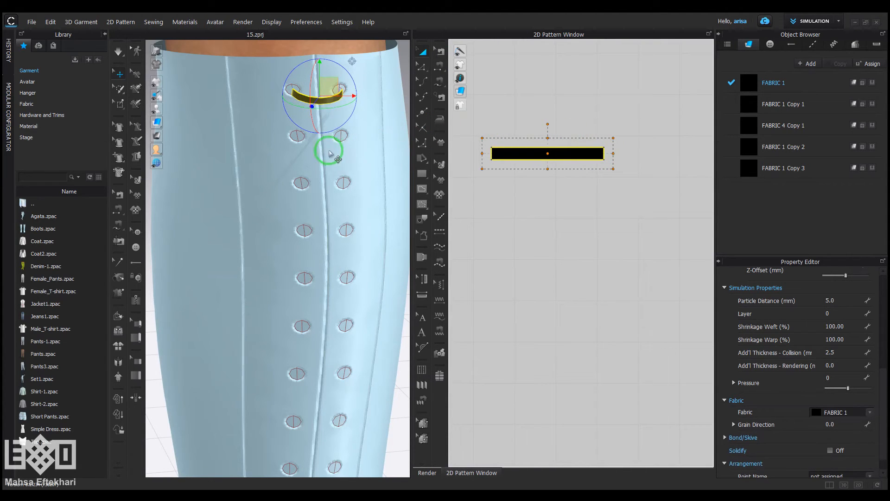
key(space)
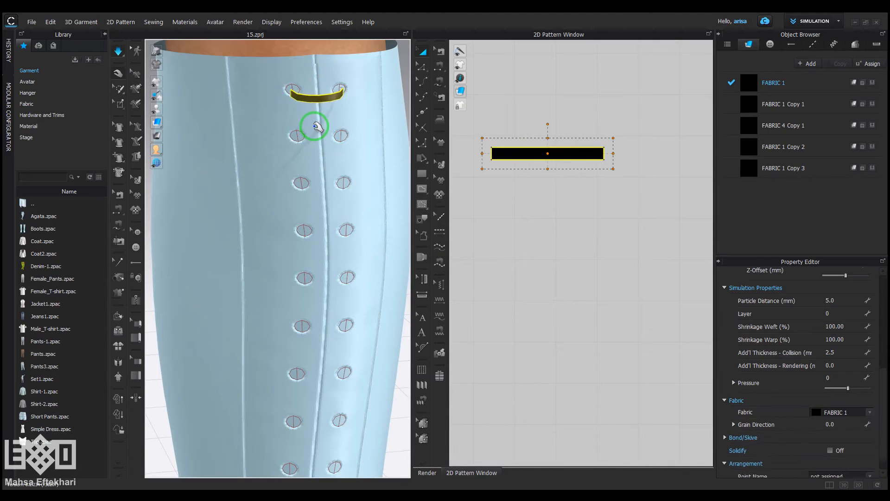
key(space)
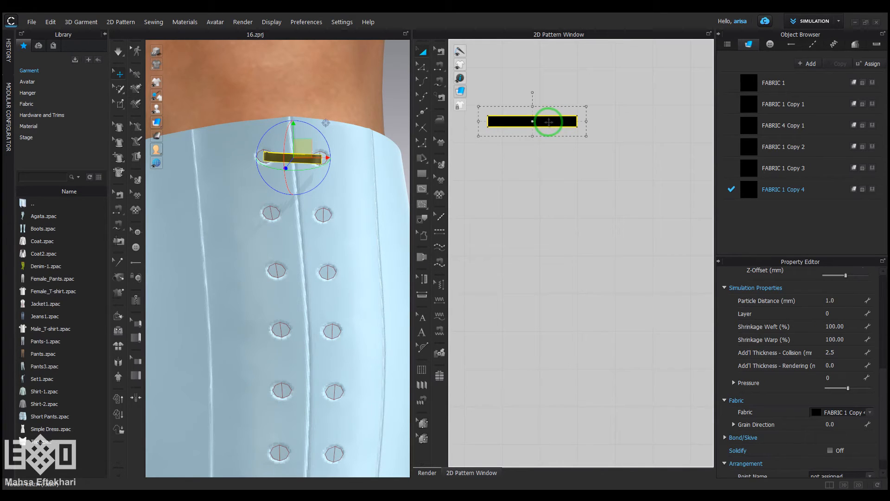
Place a longer copy of the lace strip below the original, and move it in 3D to the second pair of eyelets
drag(547, 122, 545, 140)
drag(292, 132, 295, 189)
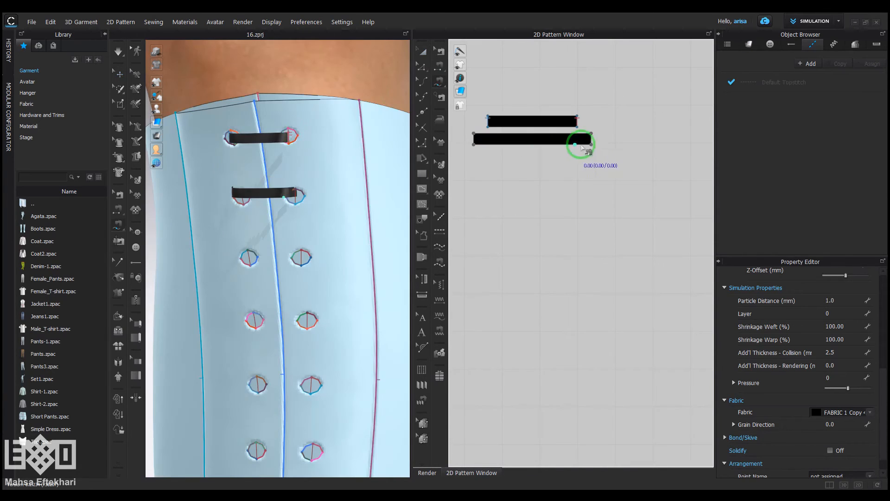
Free-sew the longer strip's right short edge to the right short edge of the upper lace strip
click(592, 134)
scroll(584, 155, down, 3)
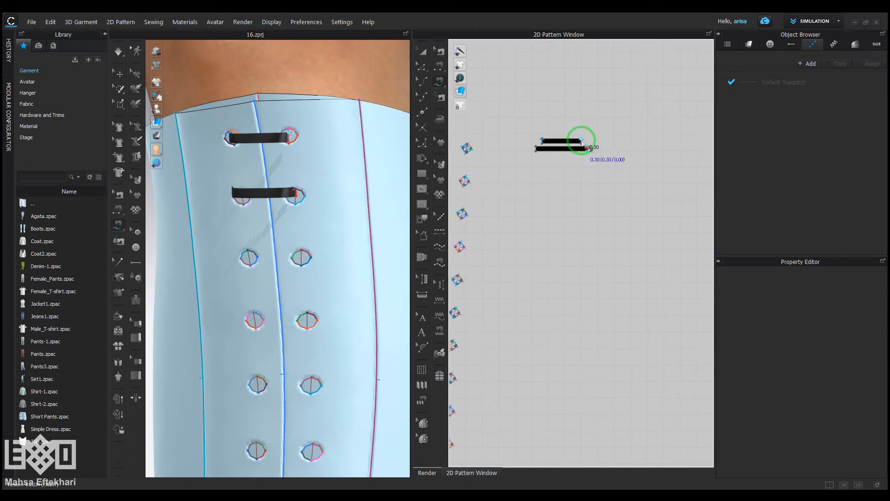
scroll(582, 141, up, 3)
click(580, 136)
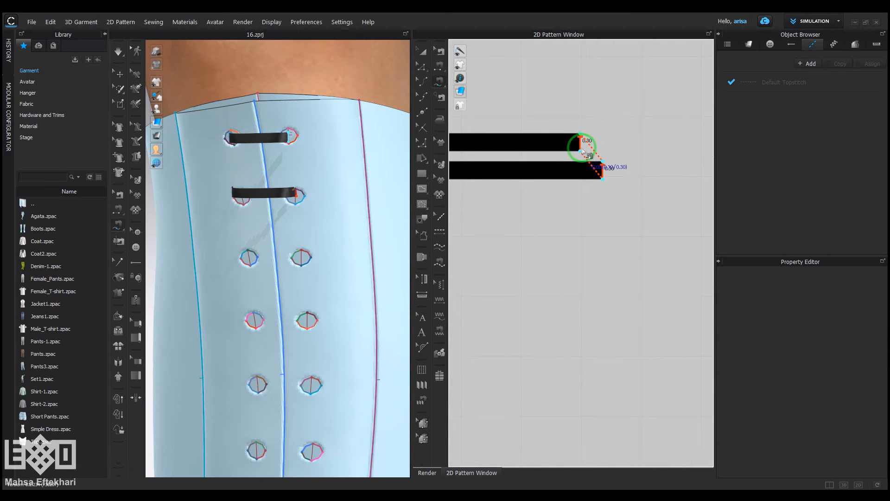
scroll(649, 160, down, 2)
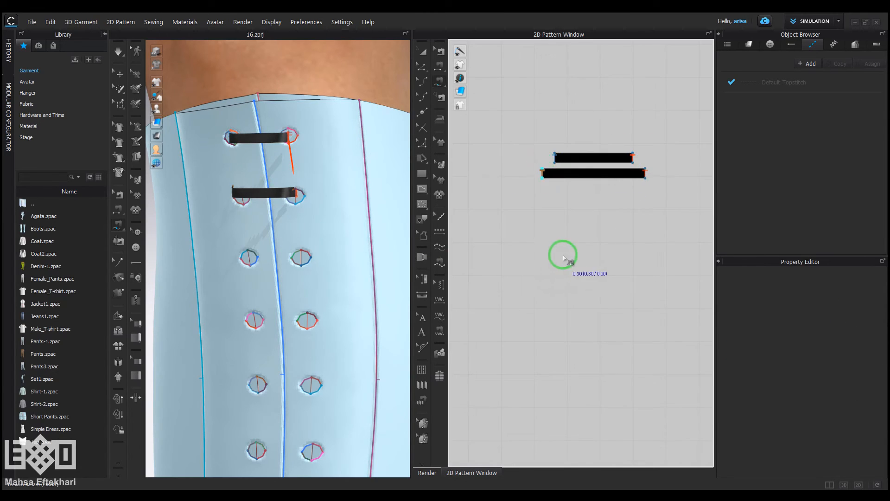
Free-sew the longer strip's left short edge to the line in the left column's second-row circle, and simulate with the top strip frozen
scroll(556, 246, down, 3)
scroll(502, 252, up, 6)
click(507, 265)
click(422, 51)
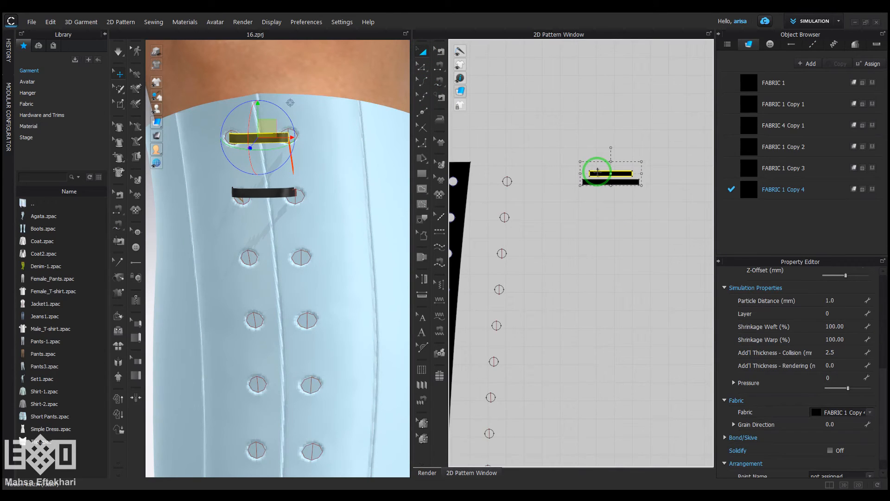
key(space)
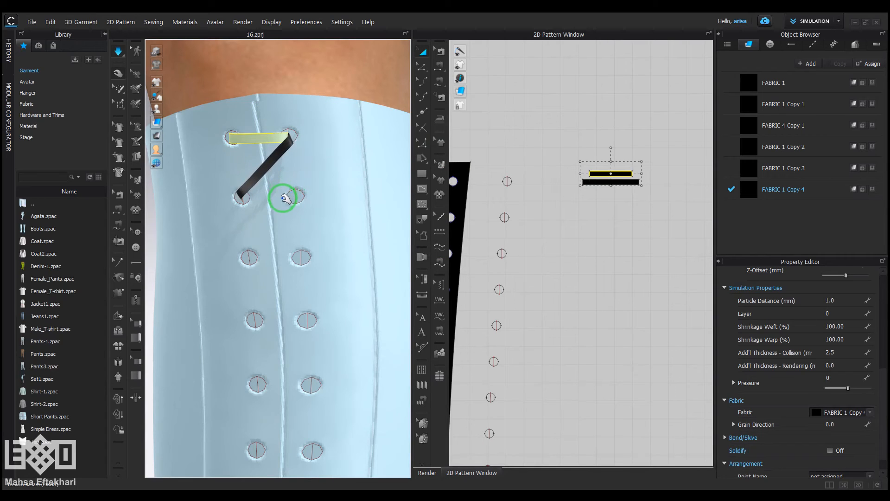
Place a copy of the diagonal lace strip below the original in the pattern layout, crossing it in 3D
right_drag(287, 178, 309, 177)
scroll(316, 177, down, 2)
middle_drag(316, 176, 277, 203)
click(601, 182)
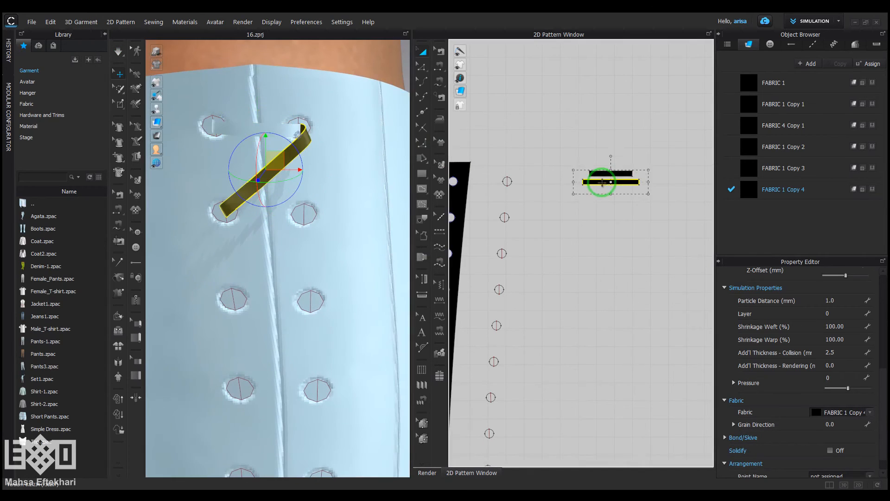
scroll(602, 182, down, 4)
ctrl+drag(603, 185, 602, 218)
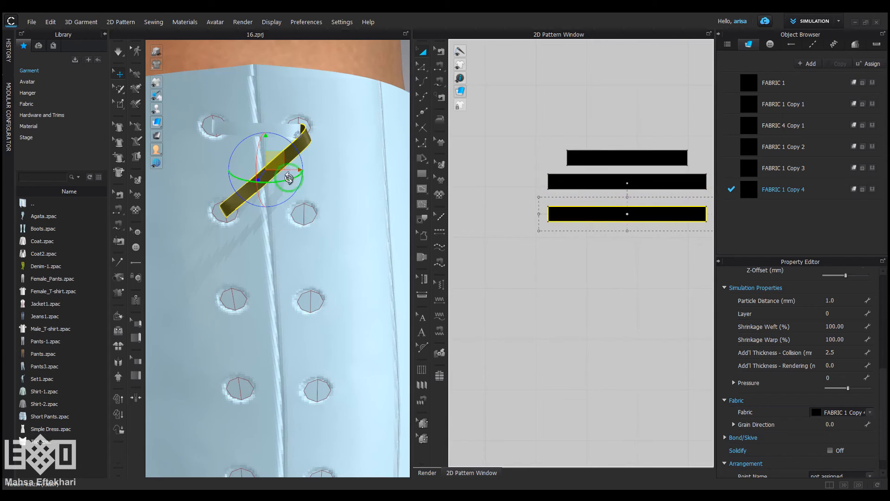
Free-sew the copied strip's left short edge to the left short edge of the top lace strip
click(440, 82)
click(546, 215)
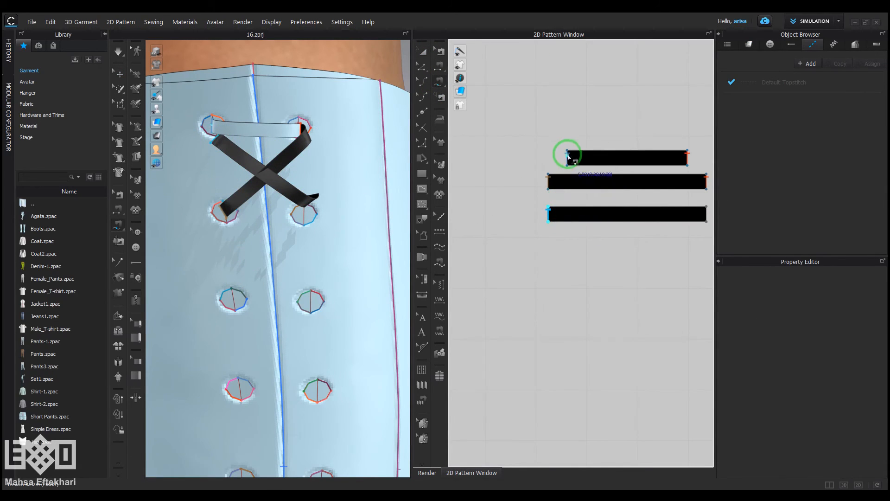
click(566, 158)
Free-sew the copied strip's right short edge to the line in the right column's second-row circle
scroll(588, 151, up, 4)
scroll(652, 188, down, 5)
click(617, 160)
scroll(617, 176, up, 4)
scroll(617, 176, up, 3)
middle_drag(686, 186, 582, 185)
scroll(662, 165, down, 8)
click(599, 144)
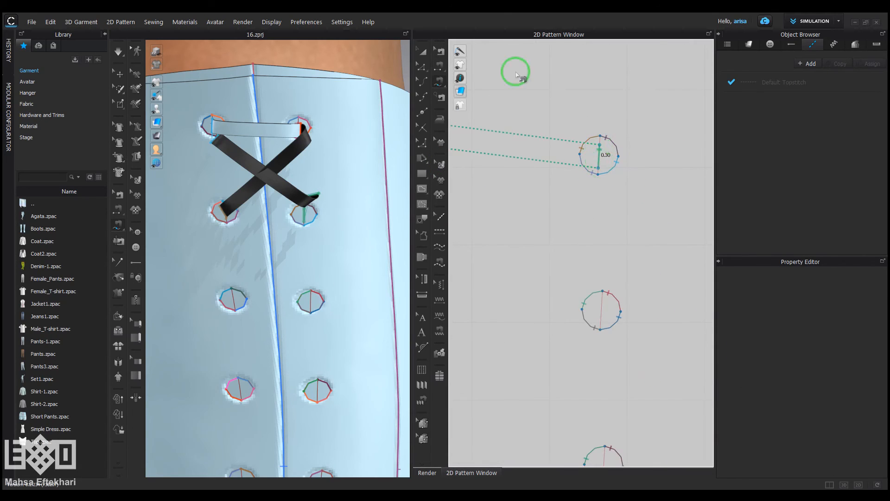
Freeze the first diagonal lace strip on the 3D garment
key(a)
click(291, 147)
key(ctrl+k)
Move the crossing lace strip slightly outward from the boot and run the simulation to pull it between its eyelets
click(286, 191)
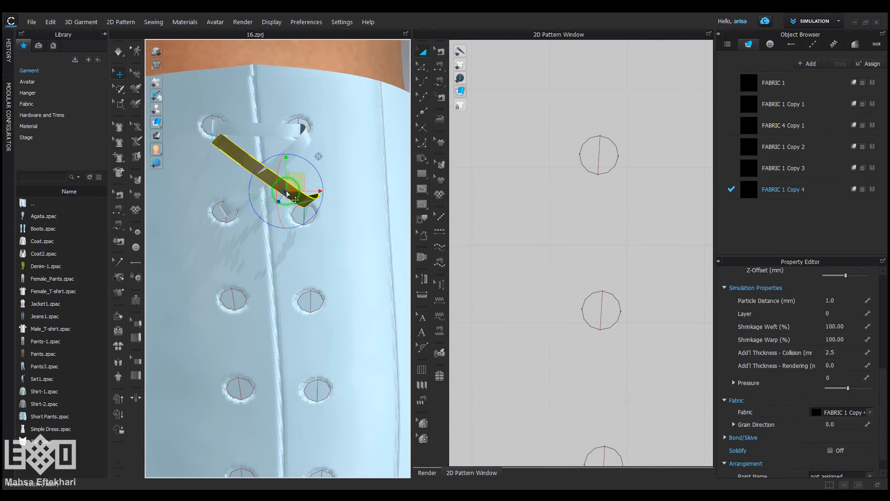
drag(281, 198, 278, 203)
key(space)
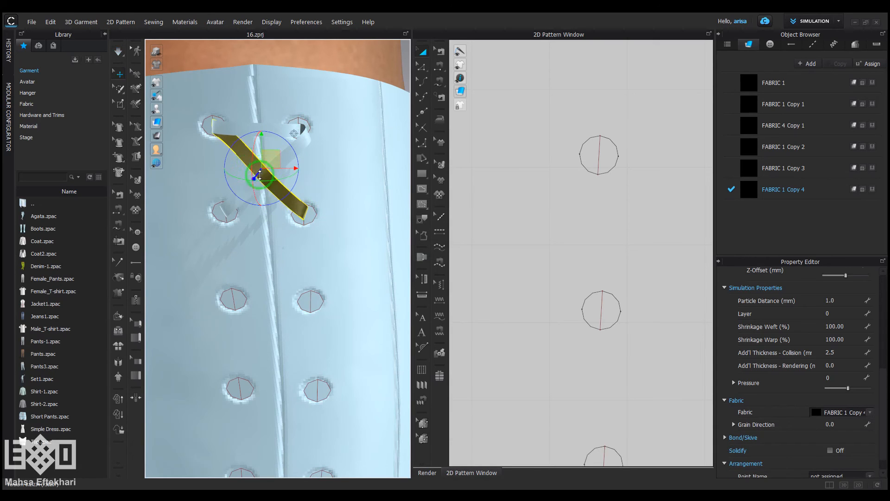
key(space)
Check the laced boot top in the render preview, stop rendering and return to the 2D pattern layout
scroll(318, 222, down, 5)
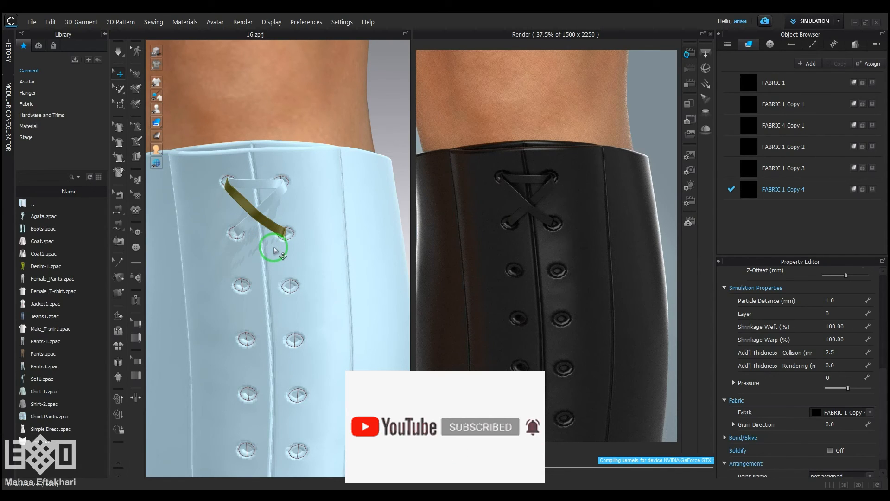
click(690, 84)
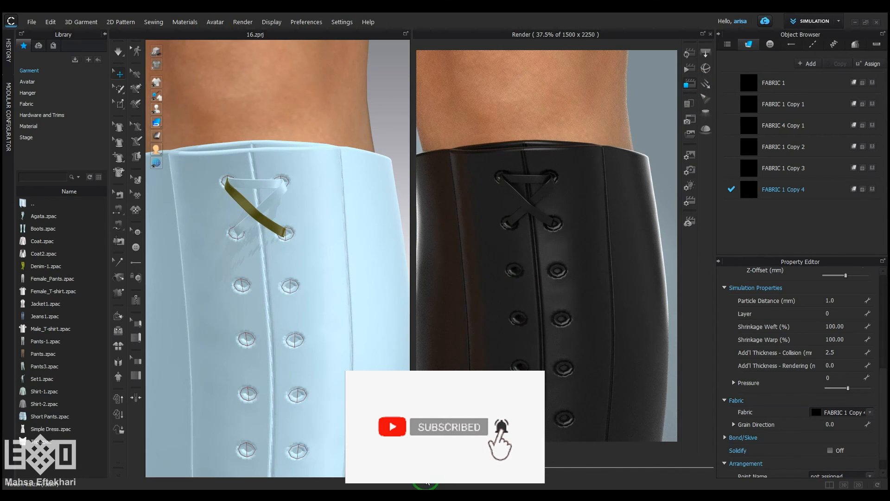
click(467, 476)
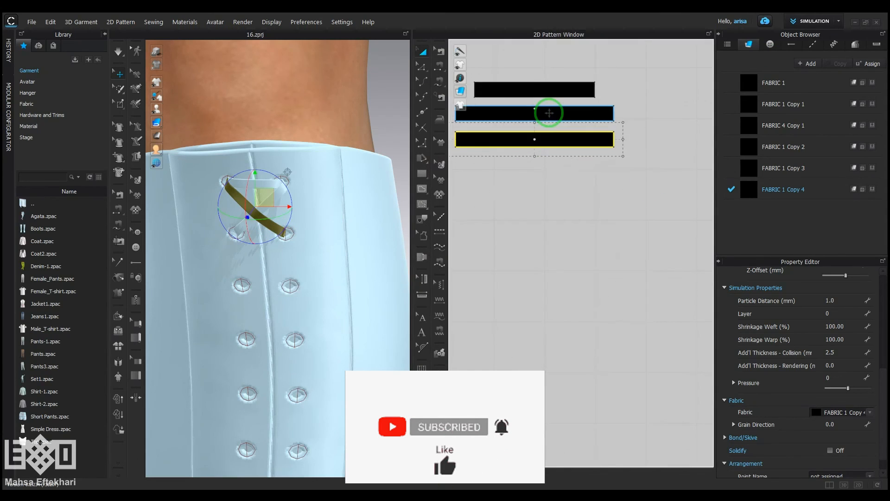
Copy both diagonal lace strips, place them below the originals, and move them in 3D down to the second and third eyelet rows
shift+click(549, 113)
key(ctrl+c)
key(ctrl+v)
click(545, 161)
drag(264, 192, 266, 243)
Free-sew the upper copied strip's right short edge at the right column's second-row eyelet
scroll(275, 262, up, 5)
key(m)
click(293, 189)
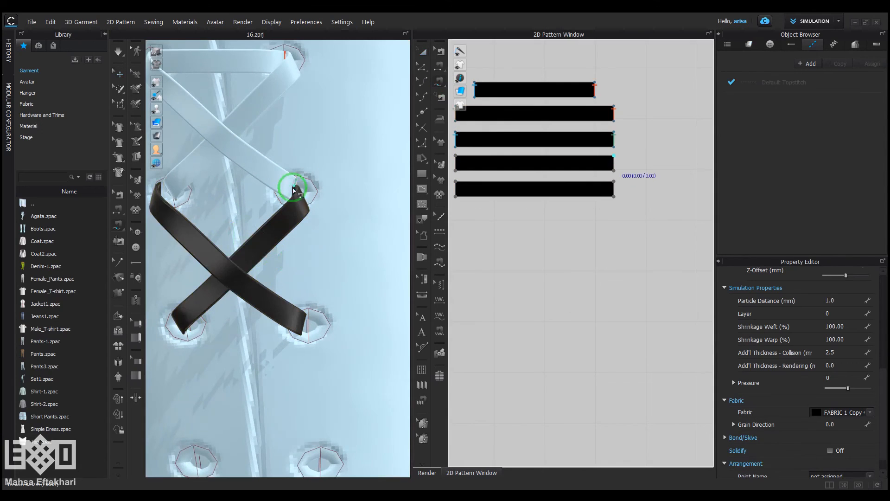
click(612, 170)
click(291, 186)
click(292, 181)
Free-sew the upper copied strip's left short edge to the line in the left column's third-row circle
scroll(292, 195, down, 4)
right_drag(292, 195, 278, 232)
scroll(513, 181, up, 2)
click(470, 133)
click(470, 153)
scroll(633, 178, down, 4)
scroll(585, 266, up, 6)
click(558, 248)
click(558, 286)
Free-sew the lowest strip's right short edge to the line in the right column's third-row circle
scroll(603, 241, down, 4)
click(635, 201)
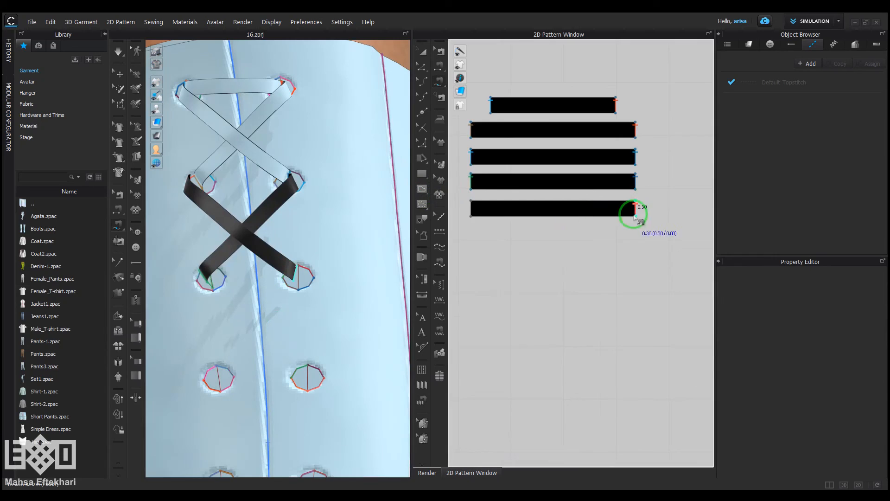
click(635, 216)
scroll(633, 214, down, 4)
click(593, 245)
click(592, 263)
Free-sew the lowest strip's left short edge to the line in the left column's second-row circle
scroll(589, 260, down, 4)
click(493, 201)
click(493, 217)
scroll(492, 220, up, 5)
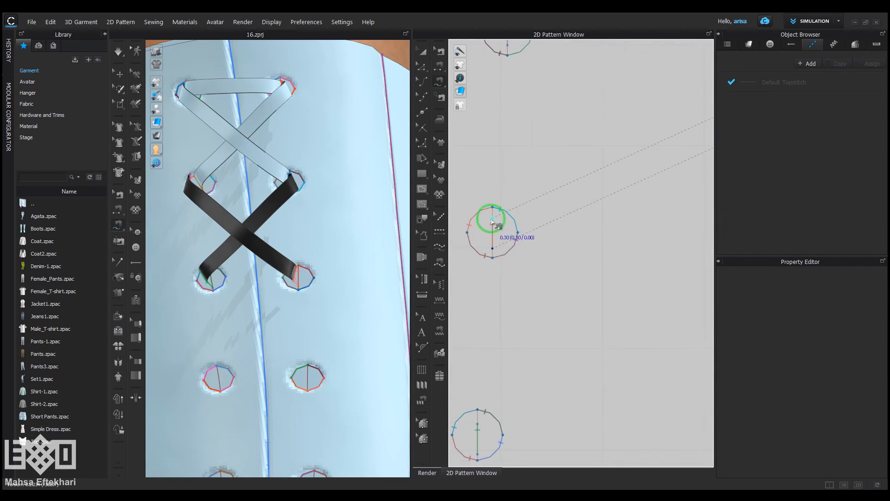
click(492, 217)
scroll(547, 324, down, 5)
Place copies of the lower crossed lace pair between the third and fourth eyelet rows and free-sew their ends to the circle lines
key(a)
scroll(308, 233, down, 5)
right_drag(308, 232, 280, 302)
scroll(280, 232, up, 5)
middle_drag(656, 246, 490, 241)
scroll(288, 170, down, 5)
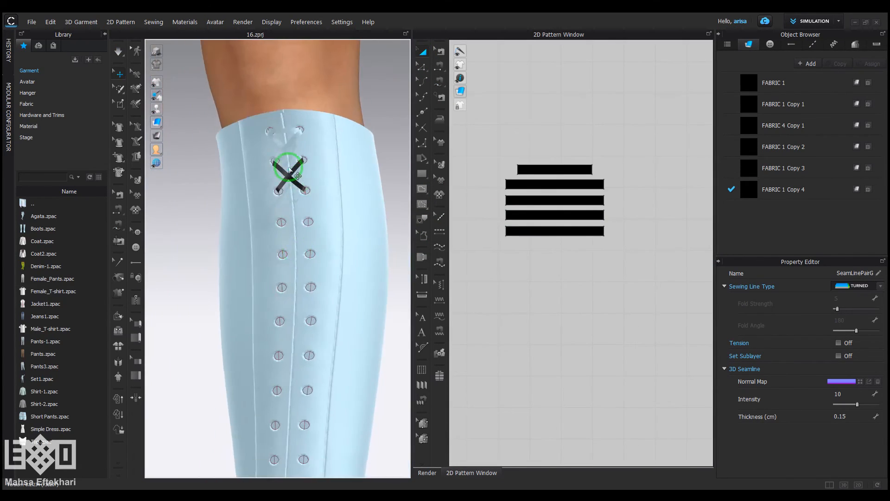
scroll(288, 169, up, 4)
click(551, 230)
middle_drag(308, 337, 322, 244)
scroll(321, 244, down, 2)
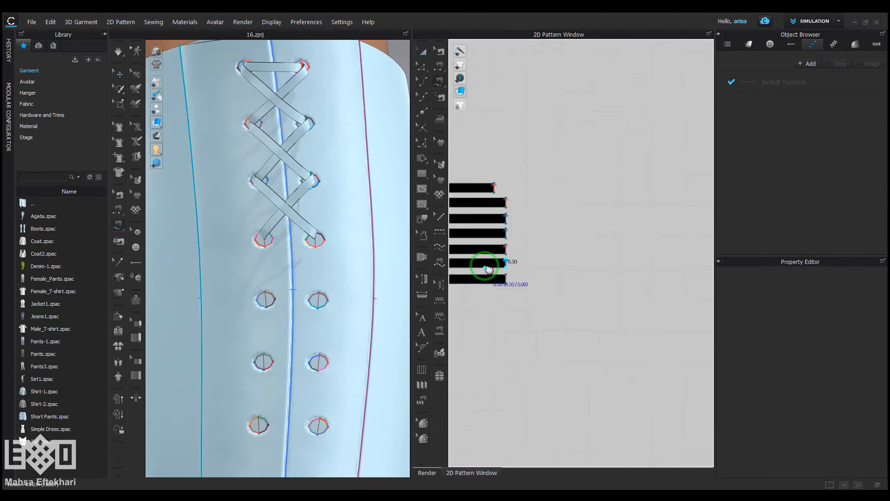
scroll(537, 311, up, 5)
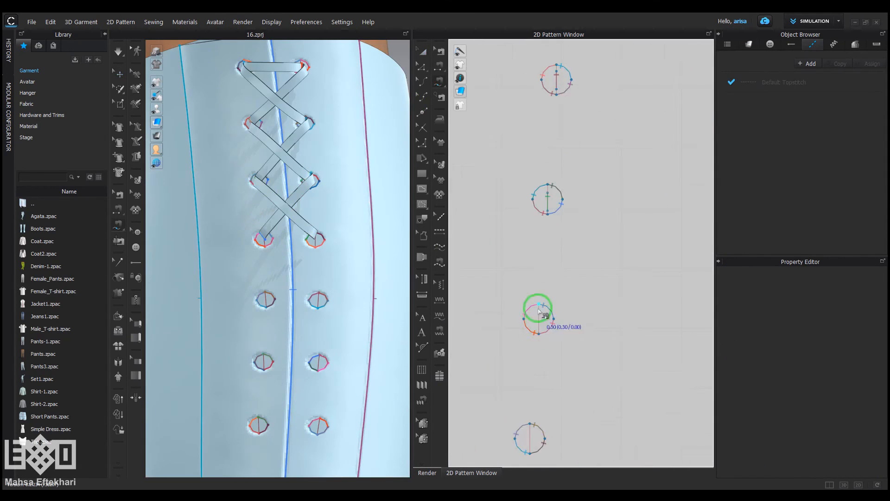